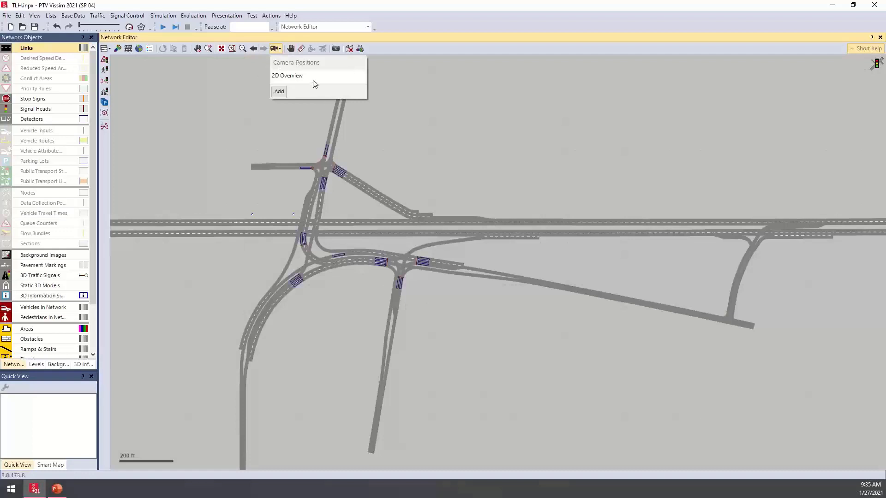
- Show the saved 2D Overview camera position, shift the network view away, and recall 2D Overview again
mouse_move(301, 80)
left_click(291, 76)
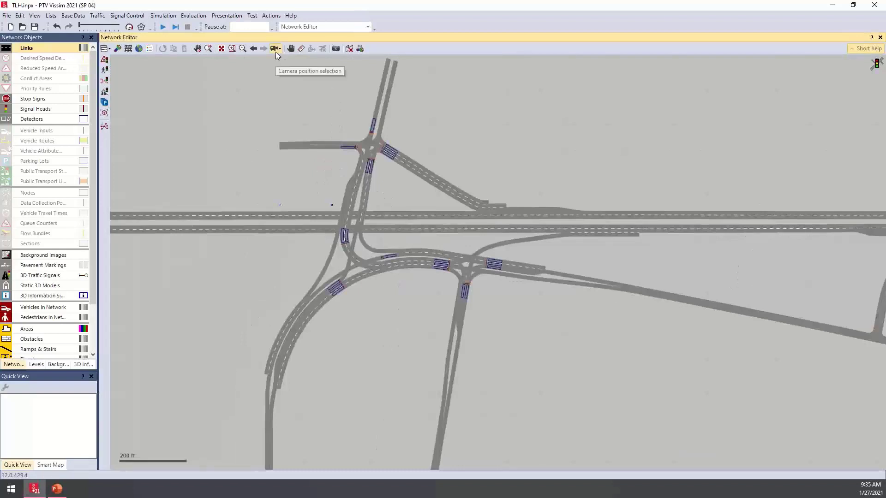
left_click(276, 51)
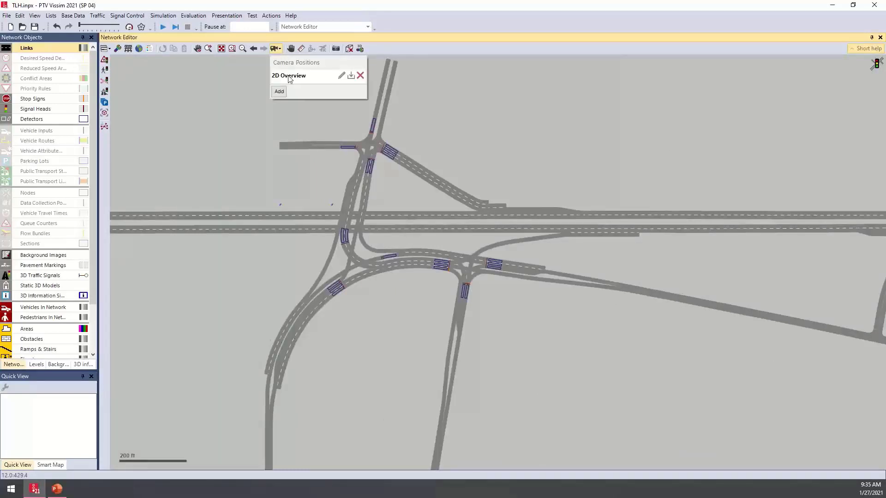
middle_click_drag(279, 167, 376, 272)
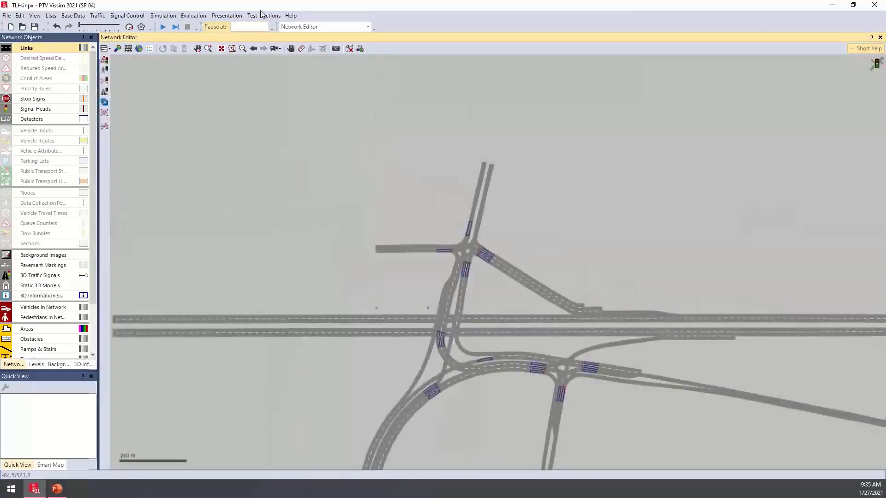
left_click(277, 49)
left_click(284, 74)
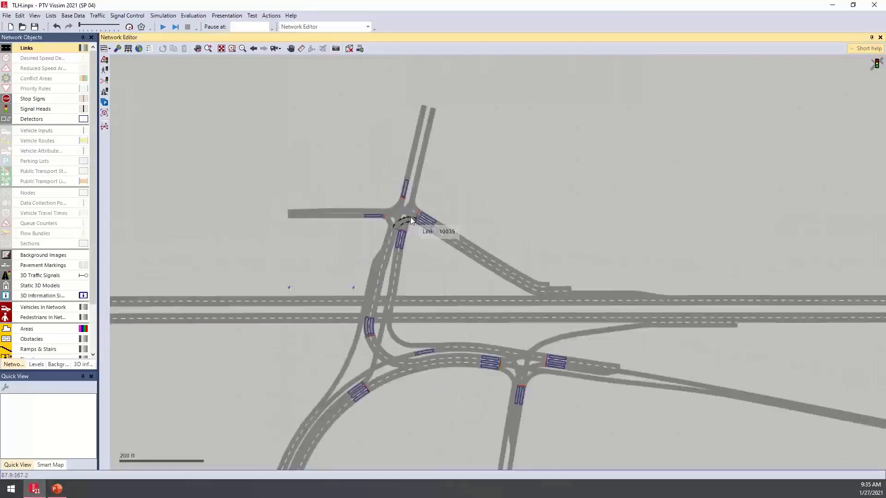
- Save a close-up 2D view of the northern signalized intersection as a camera position named Int3
scroll(410, 217, "up", 5)
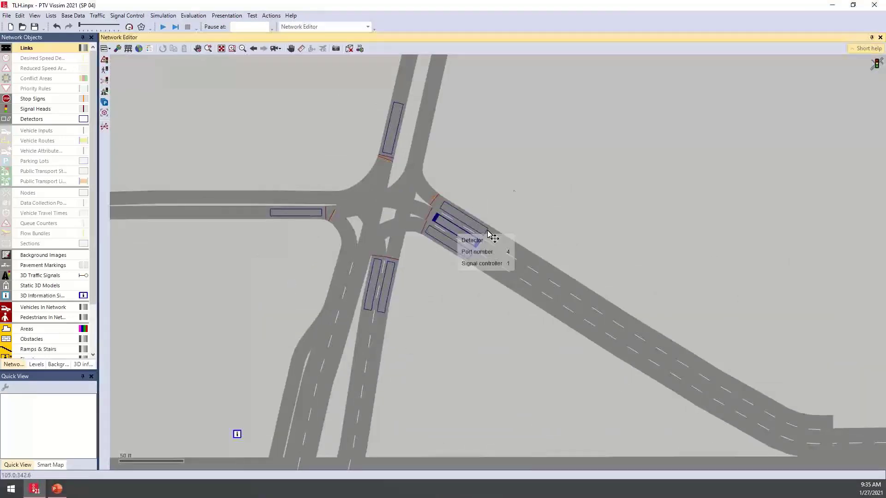
middle_click_drag(543, 166, 570, 223)
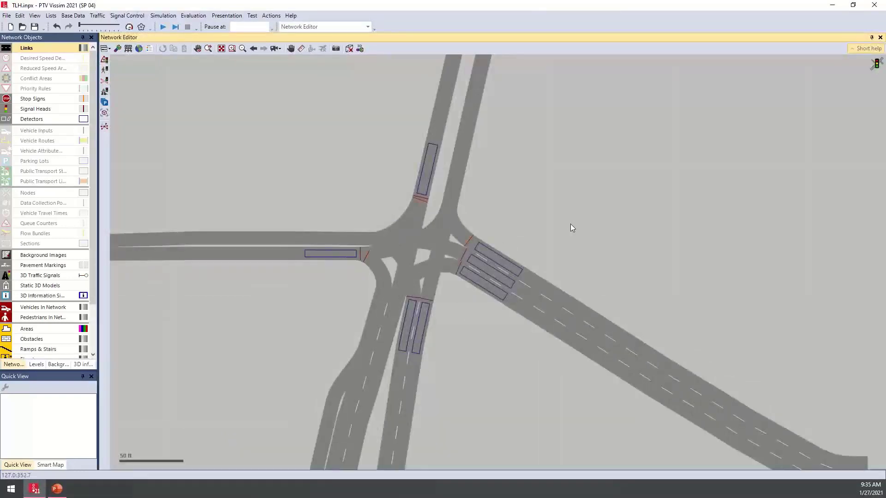
left_click(277, 49)
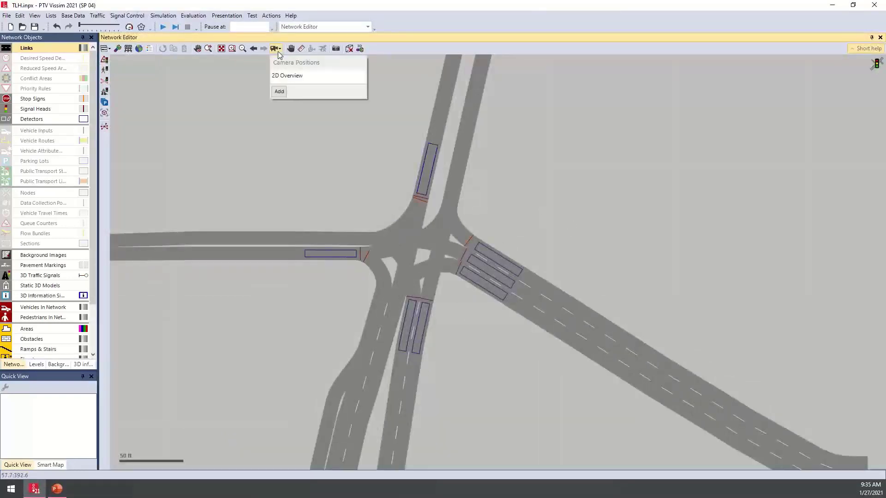
left_click(279, 92)
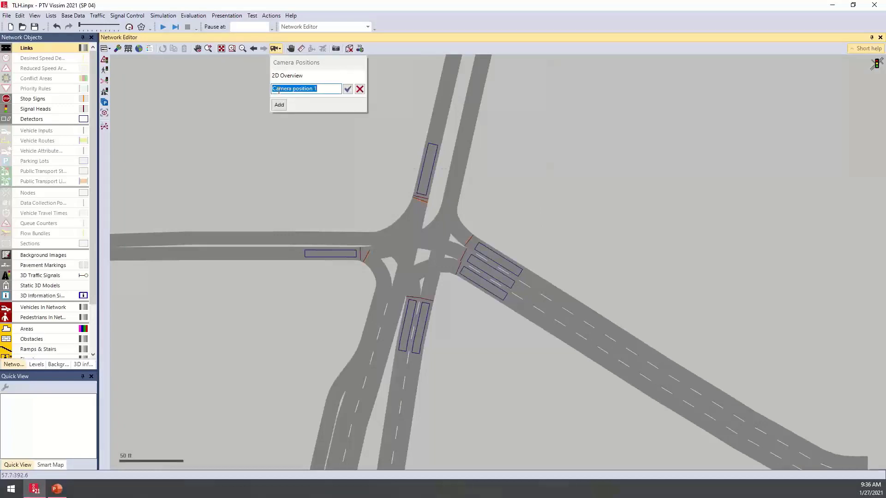
key("BackSpace")
key("Return")
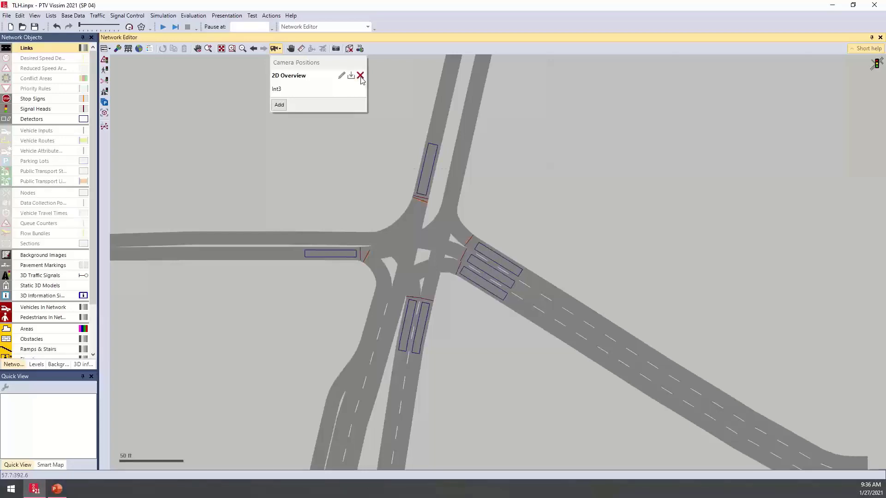
left_click(527, 211)
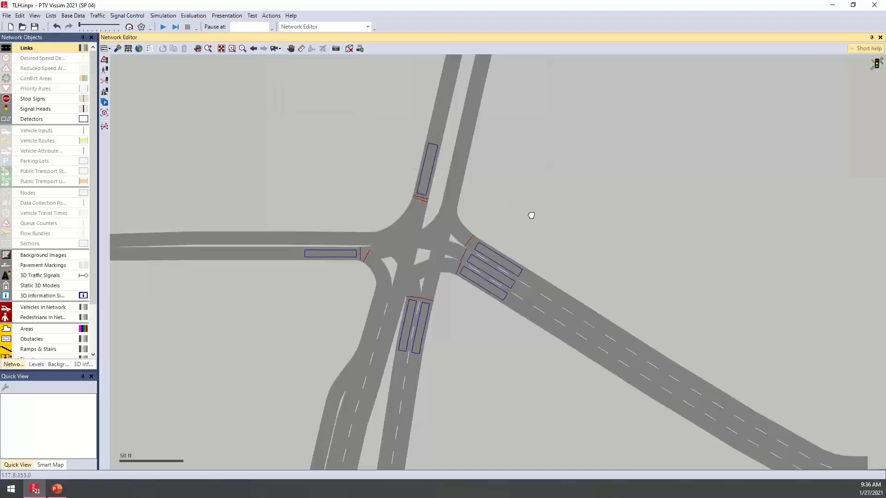
- Shift the view to show more of the intersection's northern approach and overwrite camera position Int3 with it
middle_click_drag(527, 211, 512, 155)
middle_click_drag(555, 203, 540, 262)
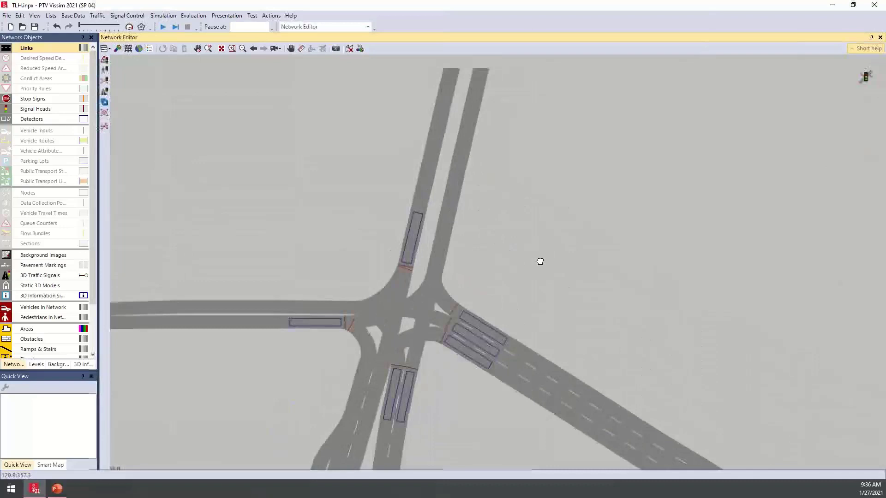
left_click(275, 48)
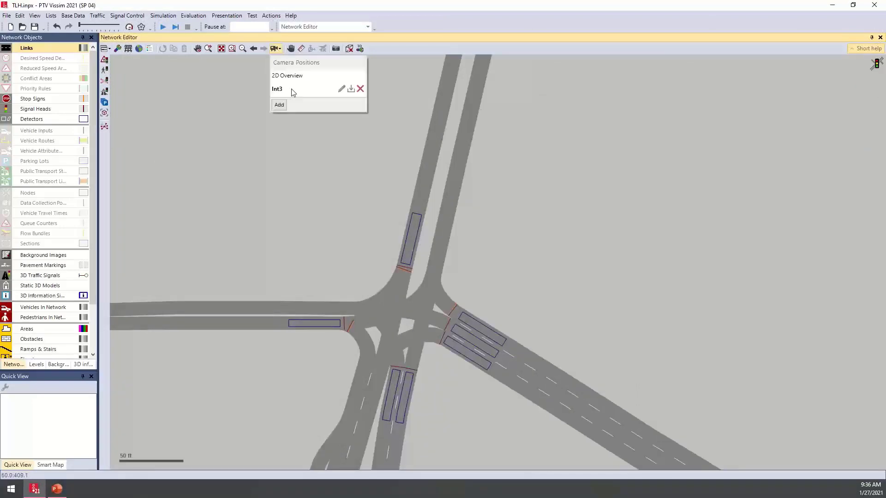
left_click(351, 90)
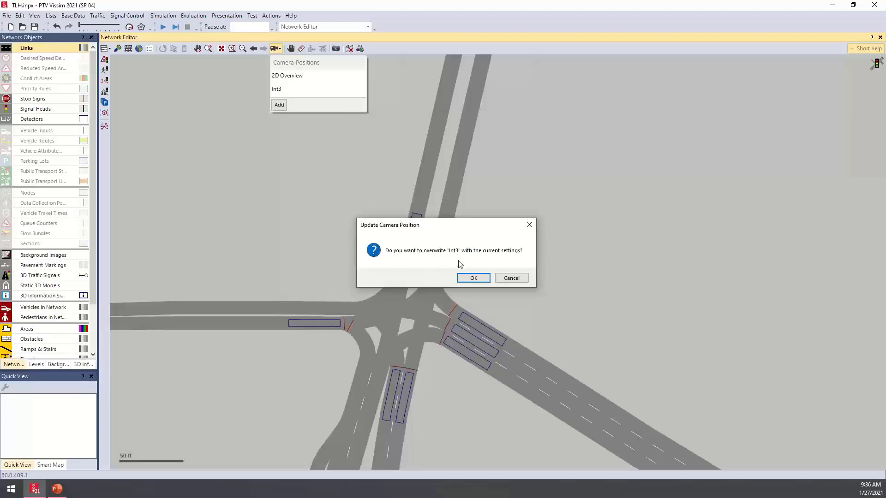
left_click(474, 278)
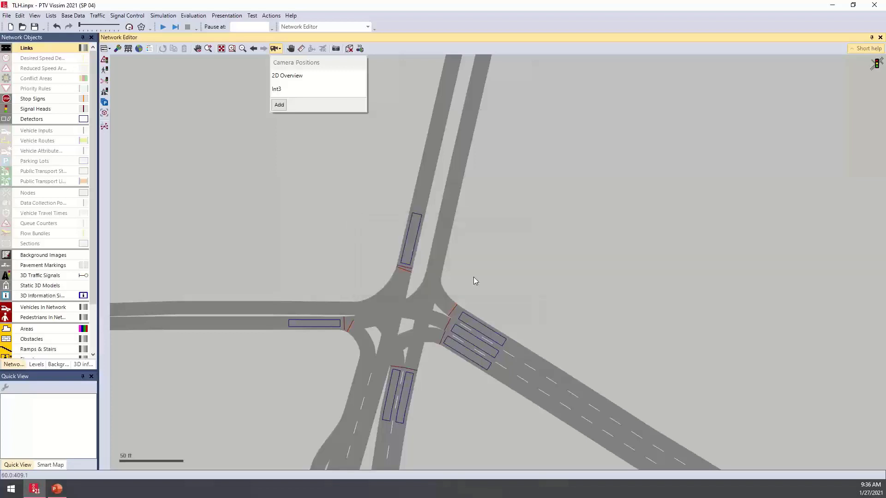
left_click(329, 215)
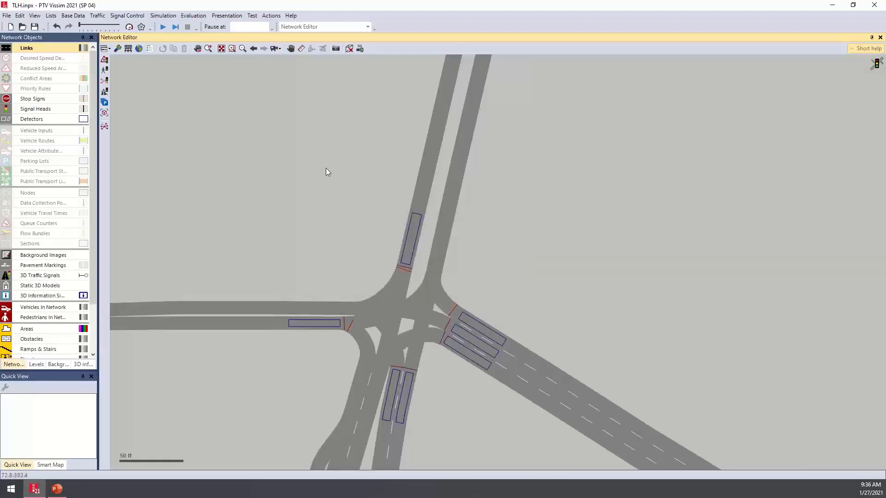
- Toggle the network display between 2D and 3D, ending in 3D mode
left_click(349, 50)
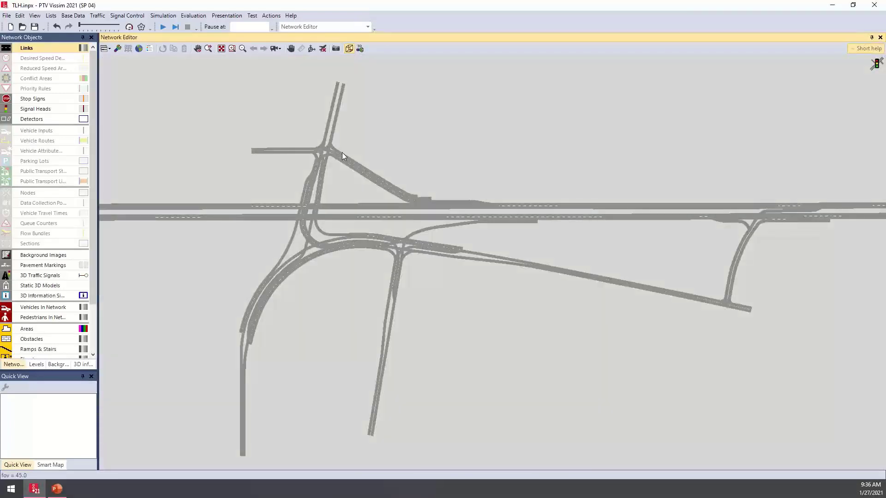
key("ctrl+d")
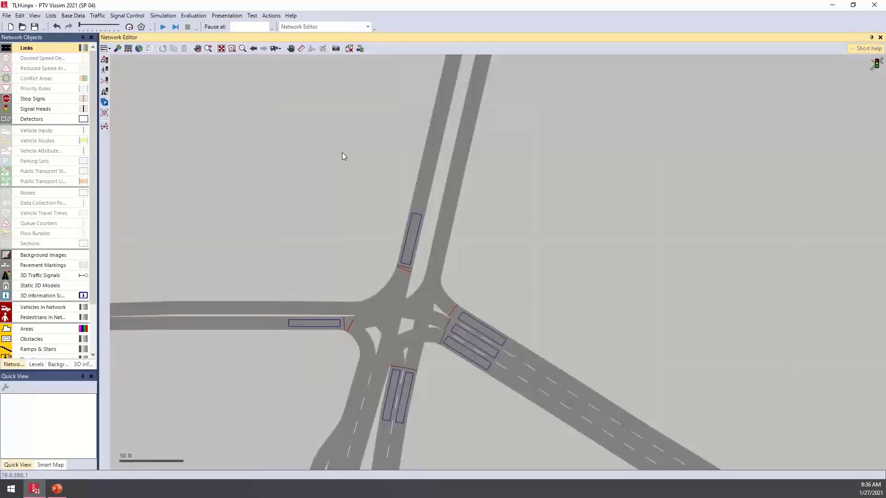
key("ctrl+d")
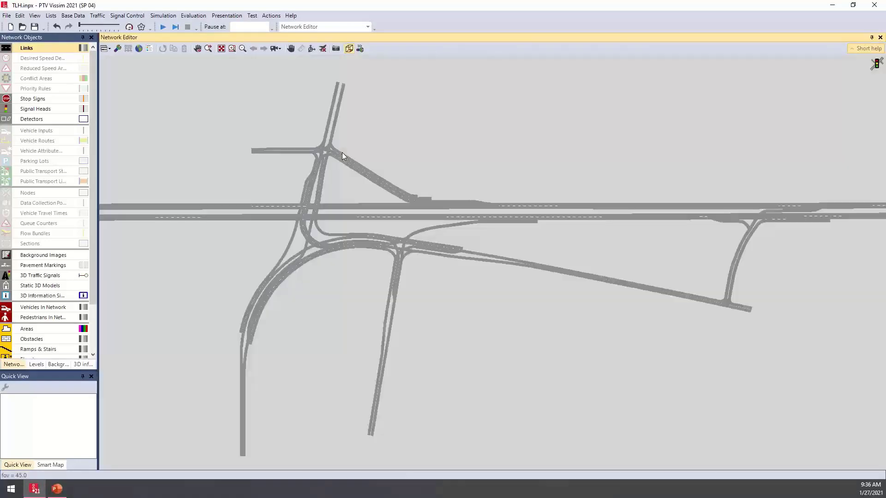
- Tilt and rotate the 3D view over the interchange and save it as a camera position, keeping the default name
middle_click_drag(339, 198, 361, 236)
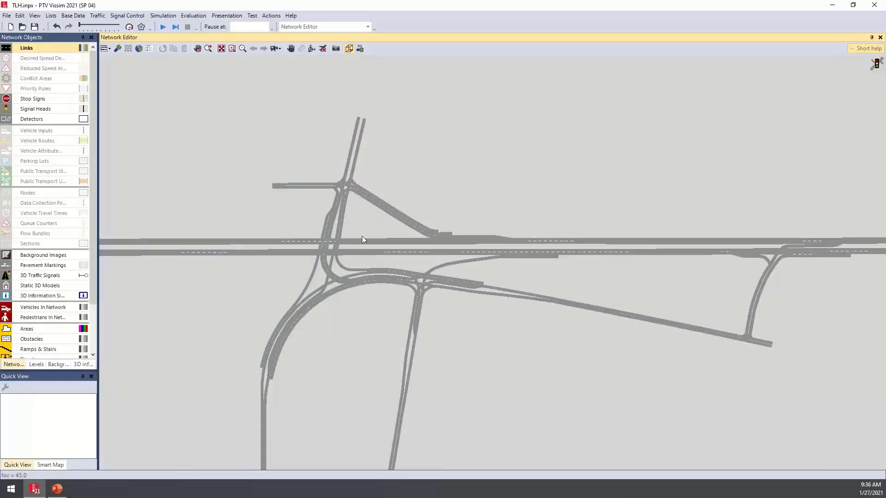
scroll(362, 238, "up", 5)
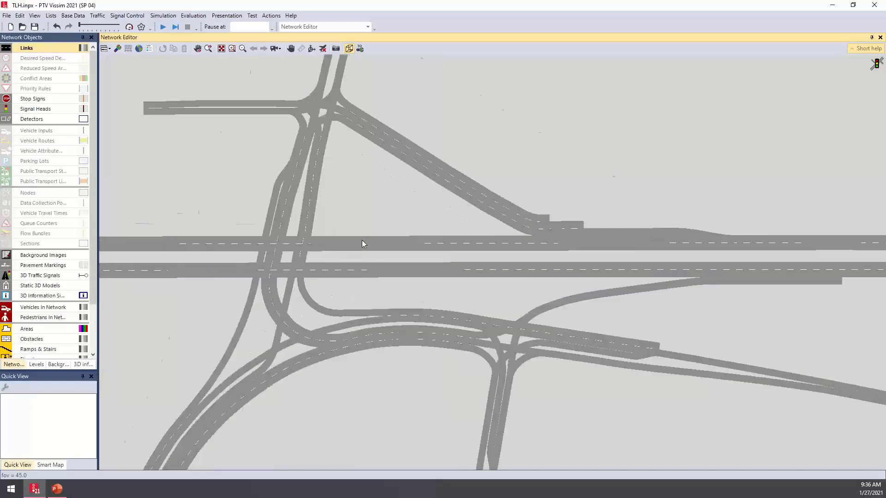
scroll(358, 247, "down", 2)
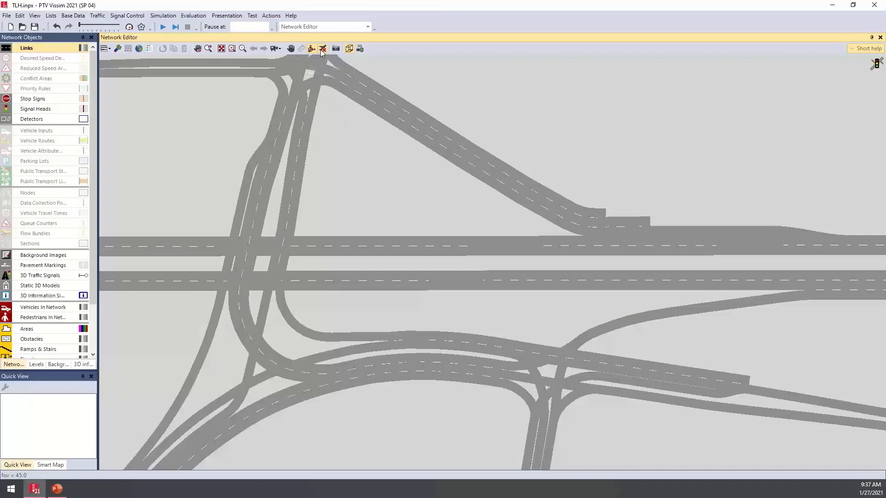
left_click_drag(356, 236, 277, 291)
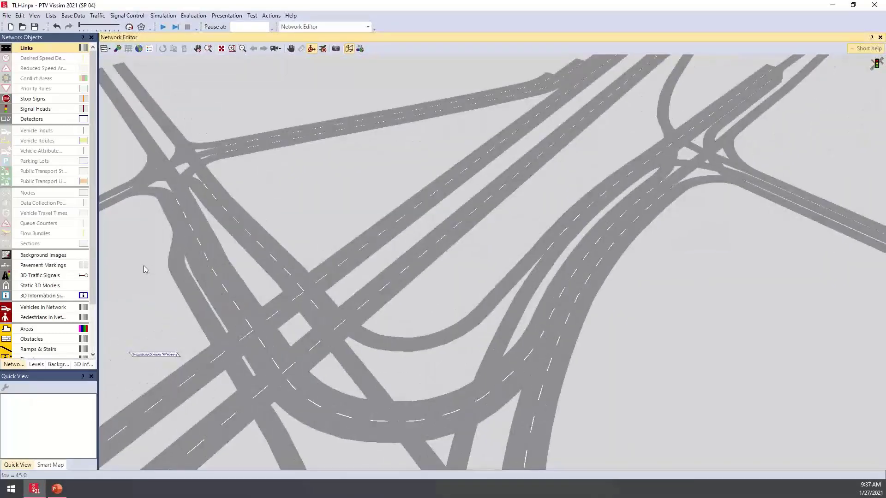
left_click_drag(143, 265, 140, 254)
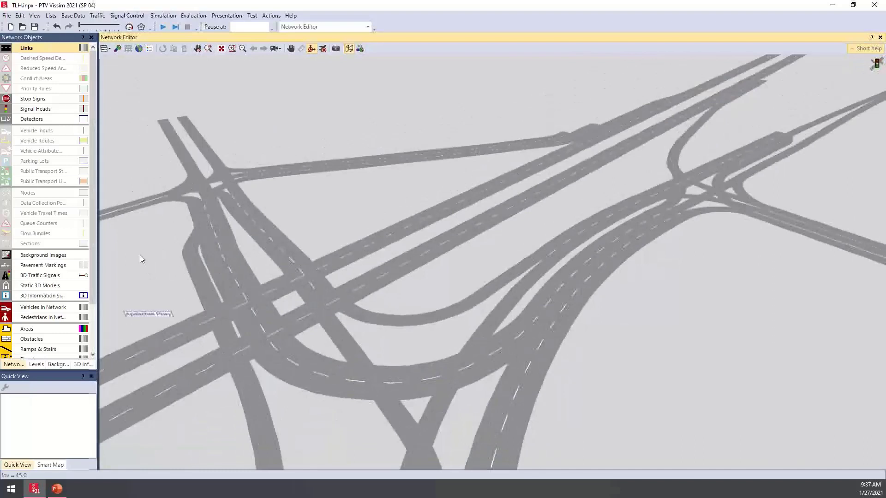
left_click(277, 49)
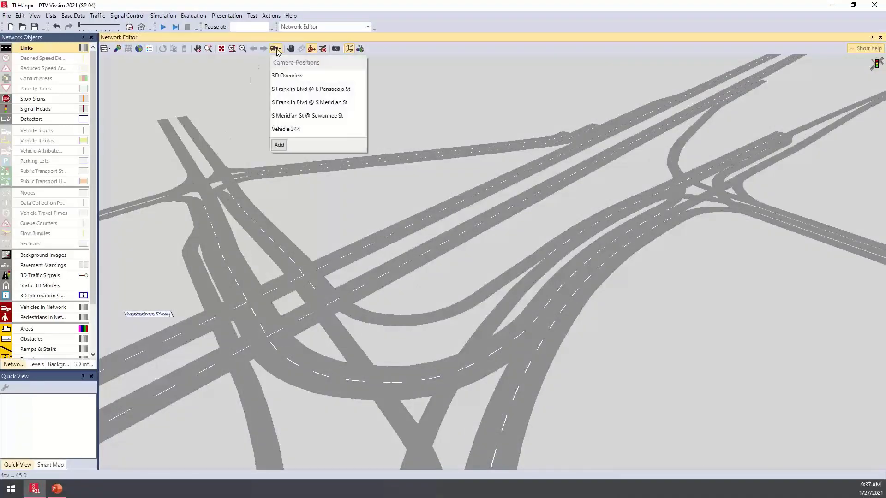
left_click(279, 145)
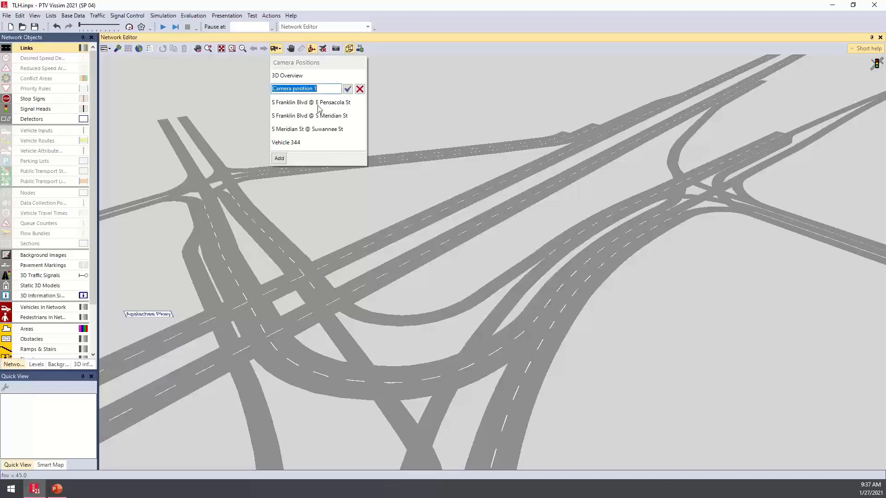
left_click(347, 89)
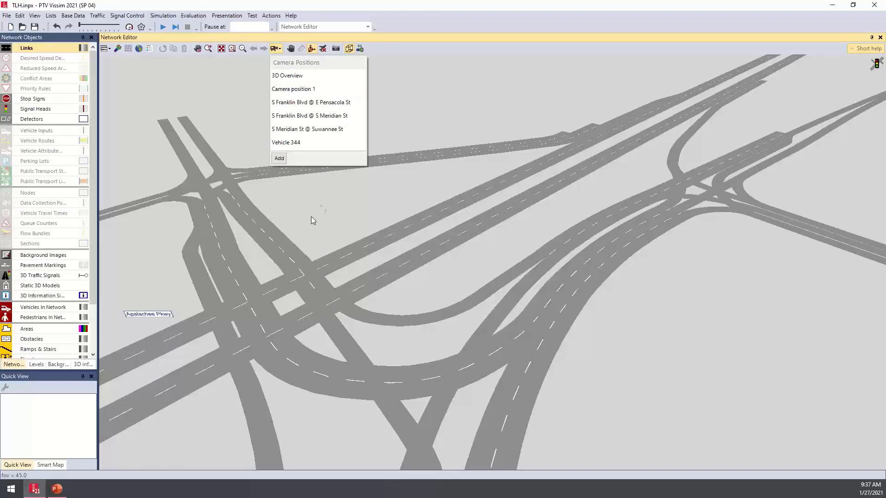
left_click(372, 216)
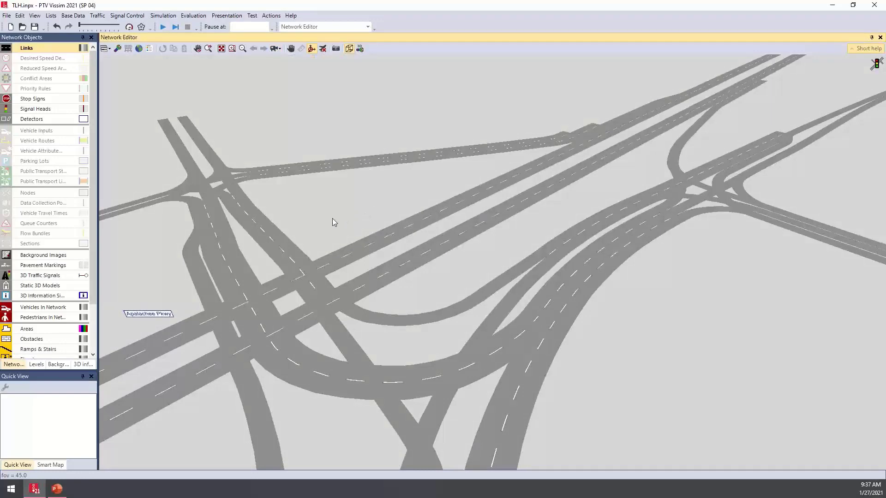
- Inspect the Avg Speed and Apalachee Pkwy signs in 3D and return the network display to 2D
middle_click_drag(332, 219, 431, 173)
middle_click_drag(296, 231, 356, 200)
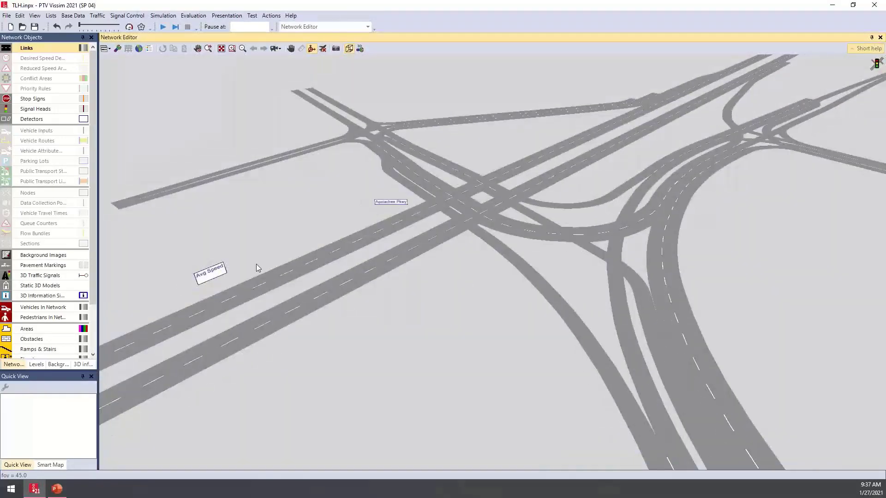
scroll(256, 263, "up", 3)
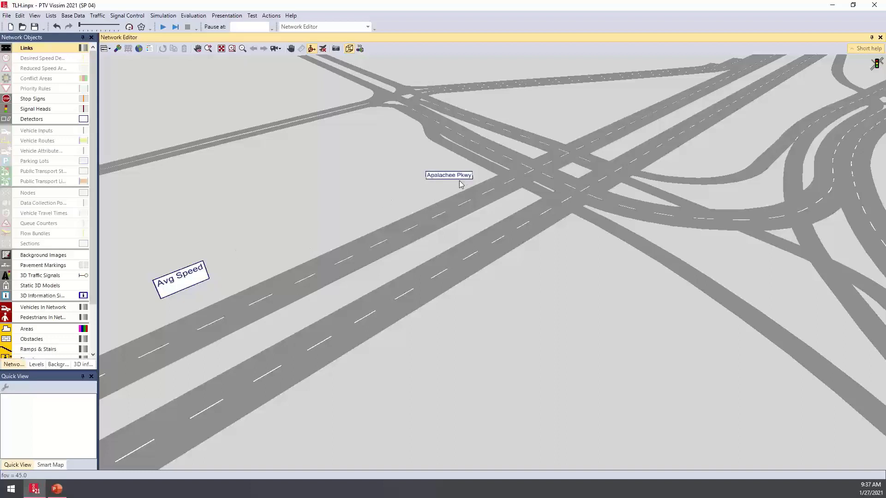
key("ctrl+d")
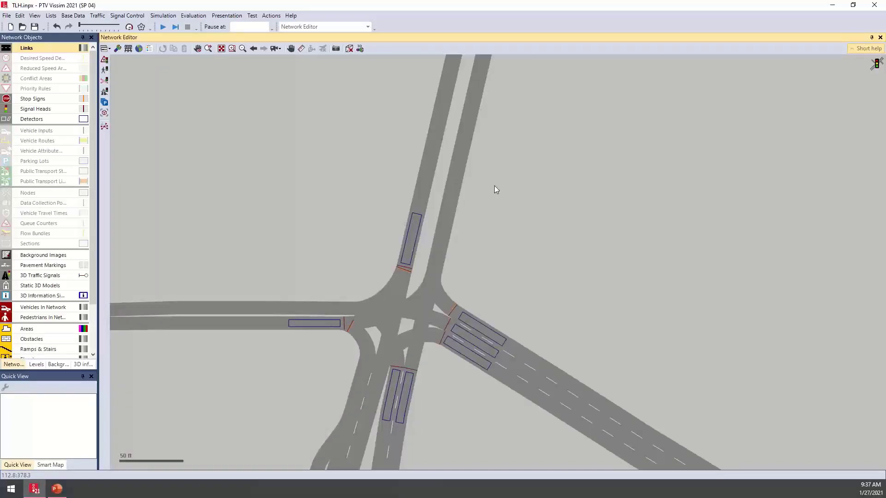
- Open the Storyboards list with its Keyframes, enlarge it, and view the keyframes of the 2D Video and Vehicle storyboards
left_click(215, 17)
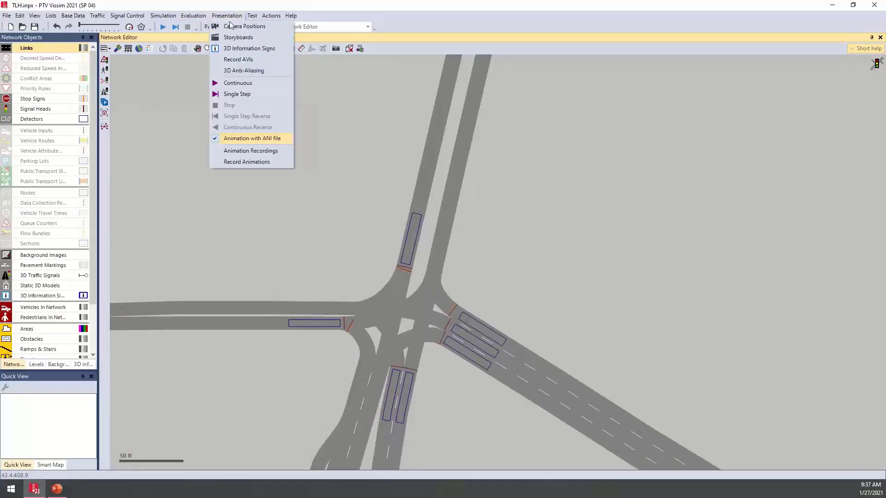
left_click(265, 42)
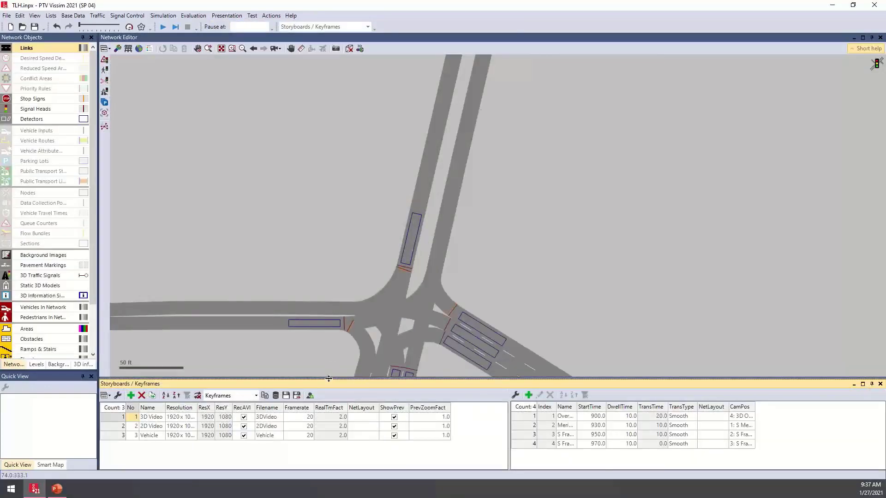
left_click_drag(329, 378, 333, 258)
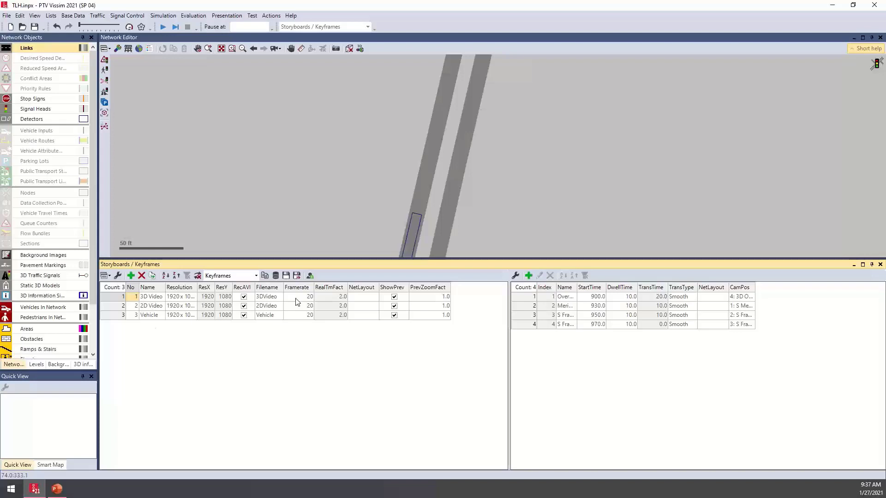
left_click(268, 306)
left_click(265, 316)
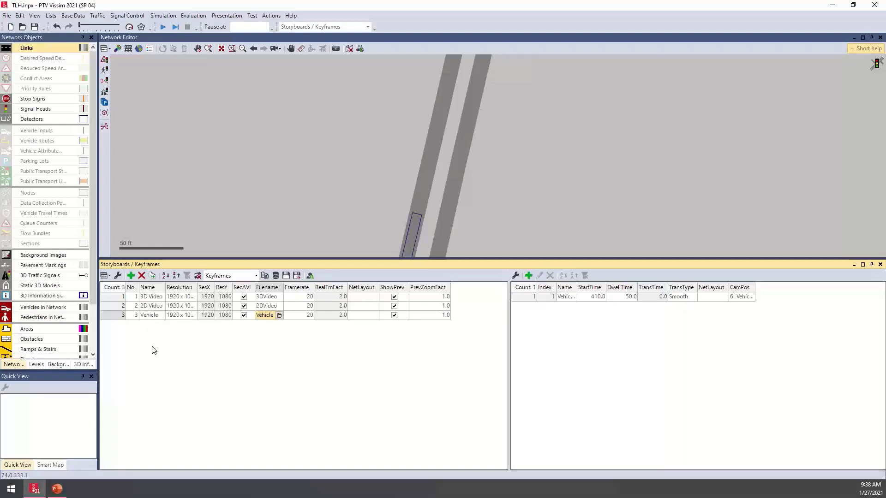
- Add a storyboard to the Storyboards list and name it NewVideo
left_click(132, 276)
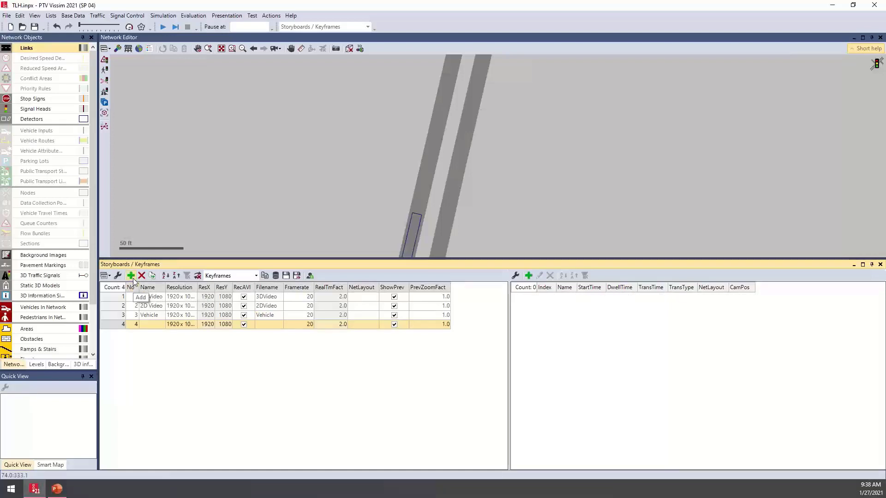
left_click(152, 325)
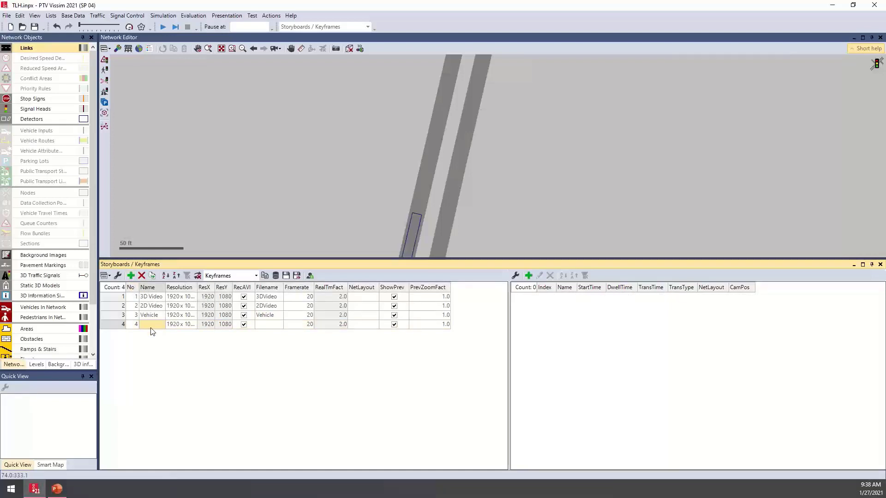
type("NewVideo")
key("Return")
- Set the new storyboard's output filename to NewVideo in the FDOT folder and its framerate to 10
left_click(276, 325)
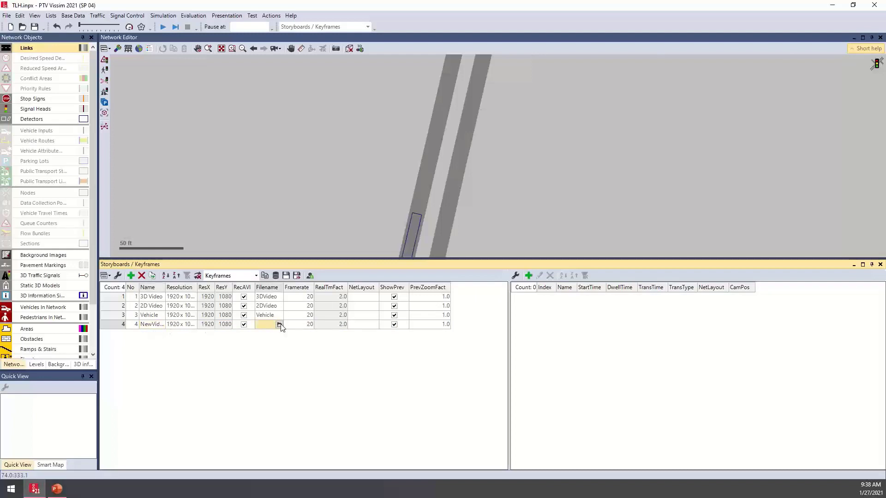
left_click(279, 325)
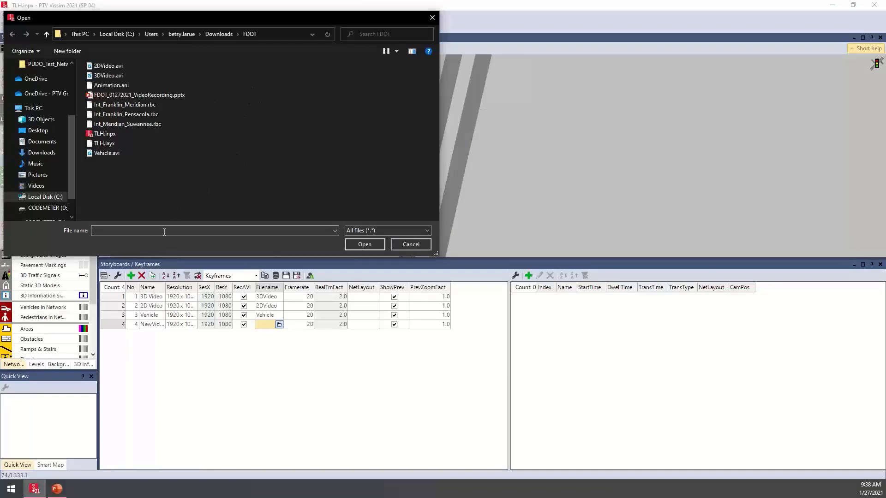
type("ewVideo")
key("Return")
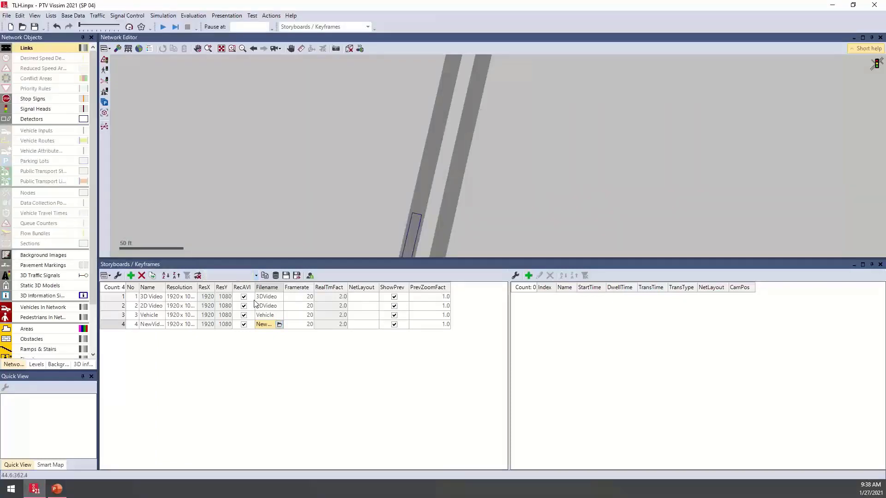
left_click(307, 326)
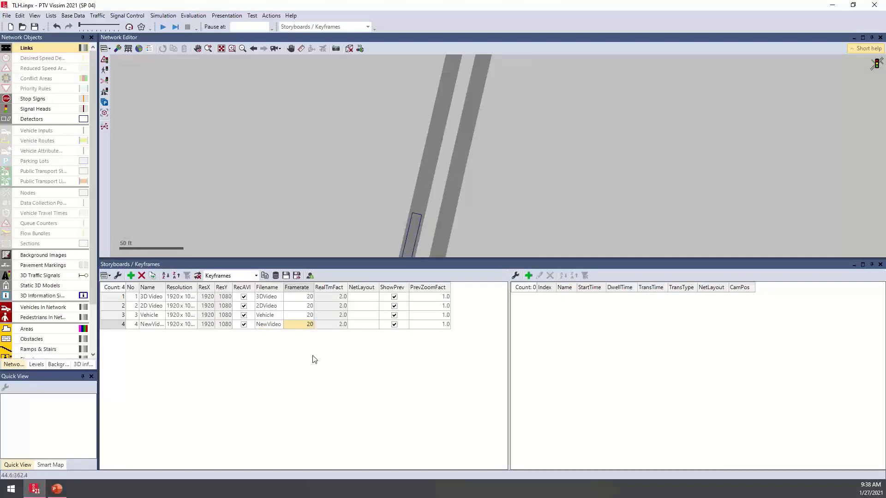
type("10")
key("Return")
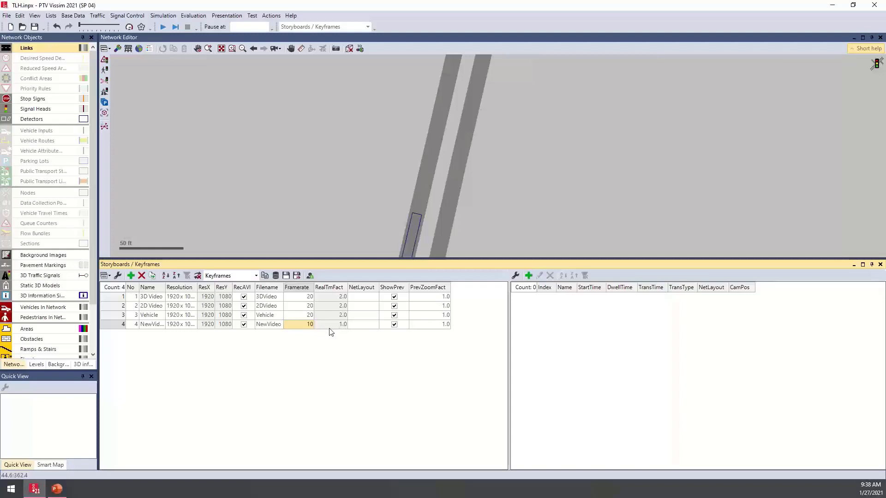
- Add a keyframe to the NewVideo storyboard using camera position 5: 2D Overview, leaving the other settings at their defaults
left_click(531, 277)
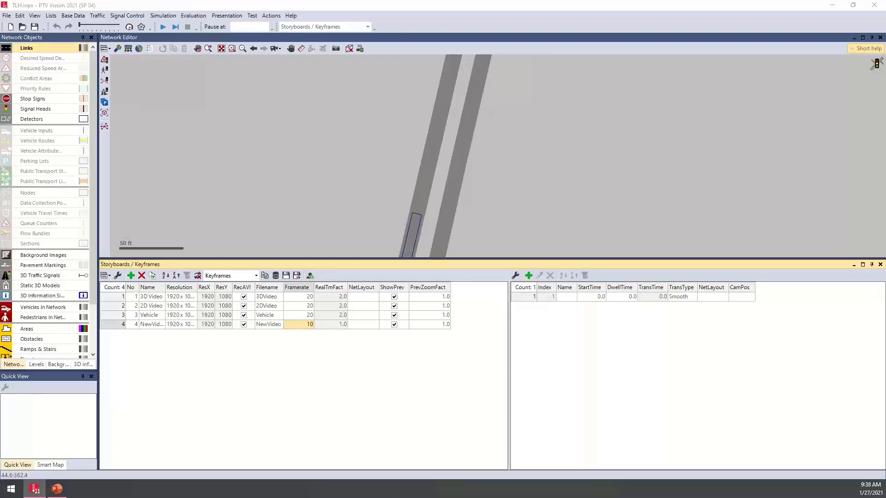
left_click_drag(0, 164, 292, 183)
left_click_drag(260, 170, 258, 165)
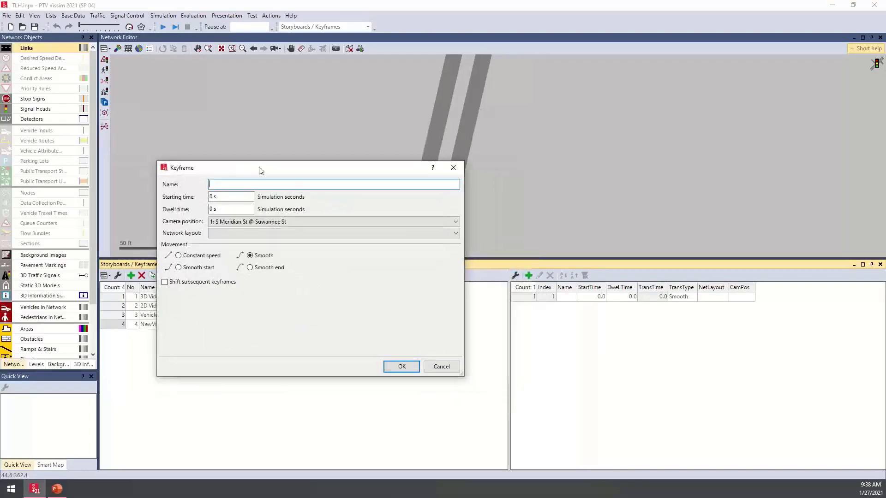
left_click(340, 221)
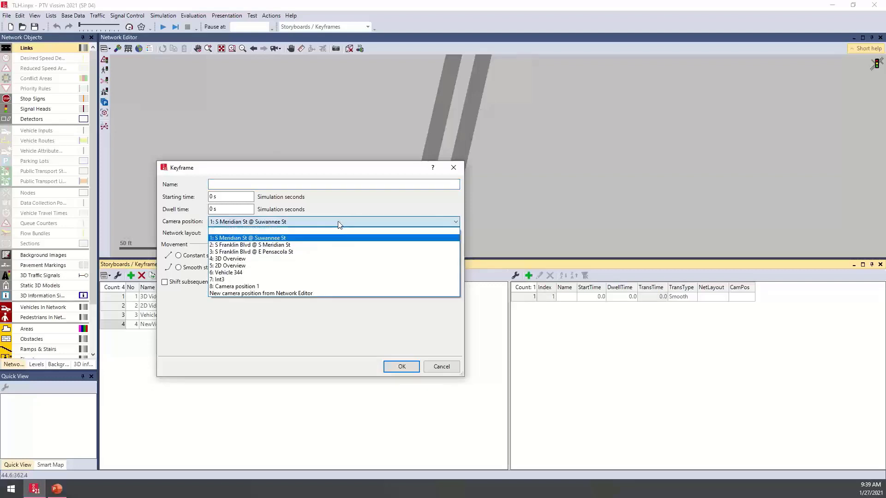
left_click(251, 266)
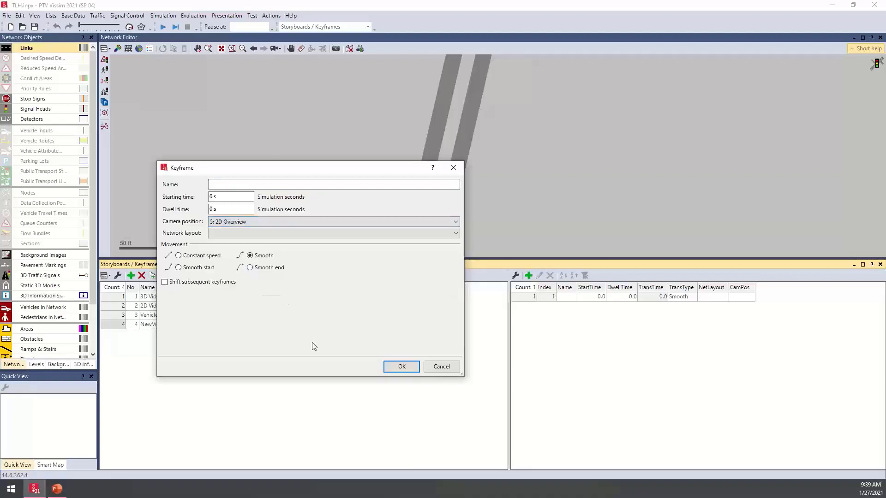
left_click(401, 368)
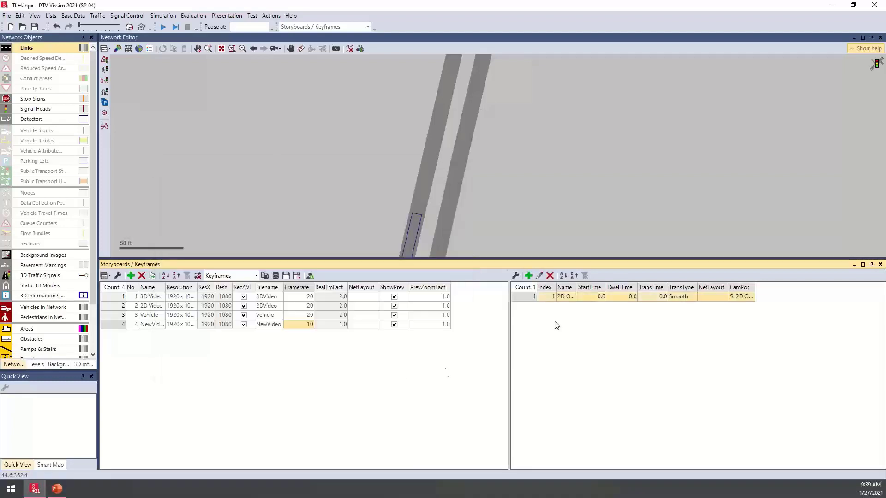
- Add a second keyframe using camera position 7: Int3, leaving the other settings at their defaults
left_click(529, 276)
left_click(247, 223)
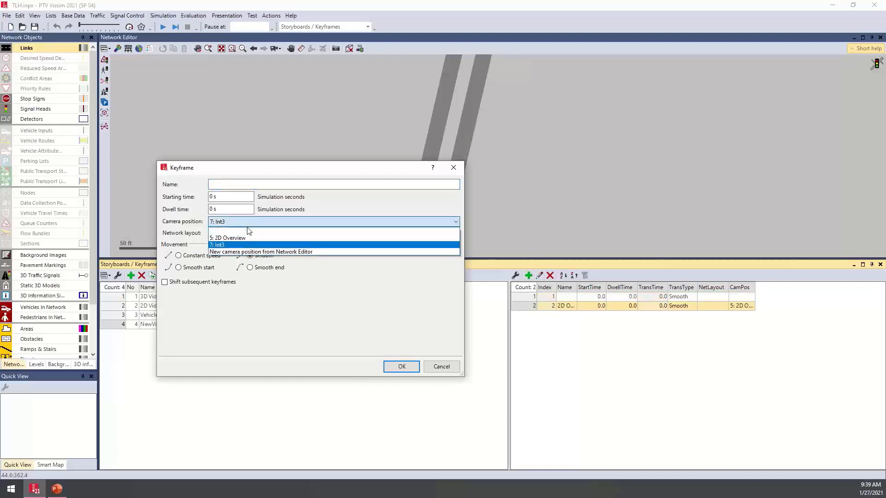
left_click(228, 245)
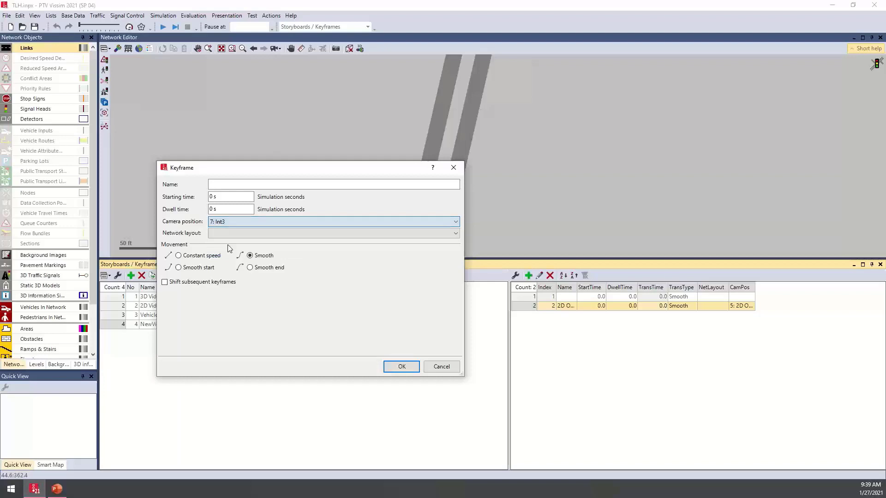
left_click(402, 366)
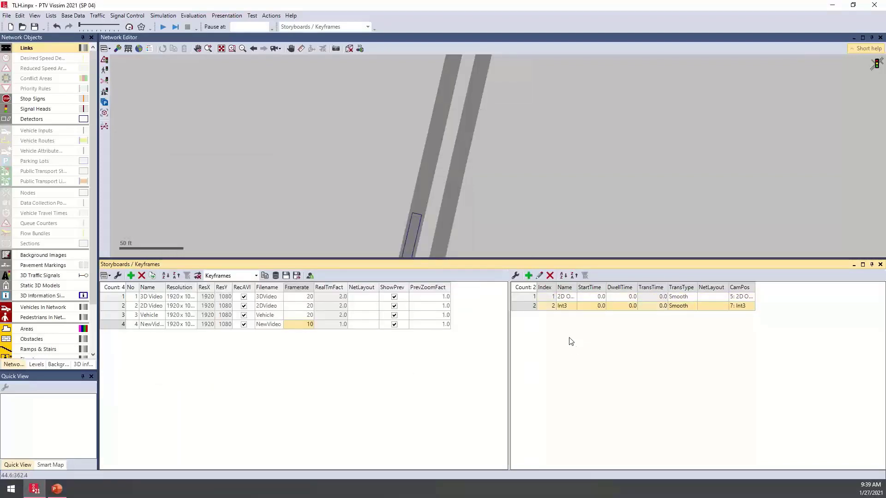
left_click(592, 300)
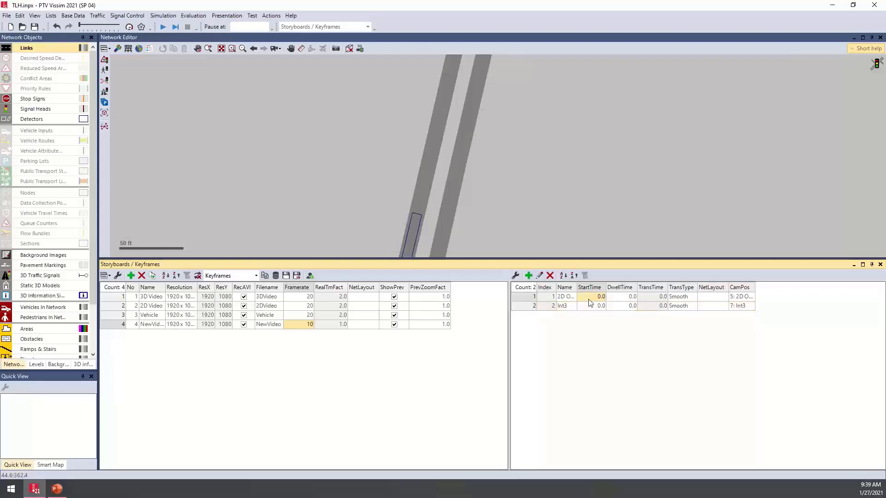
left_click(622, 301)
double_click(533, 300)
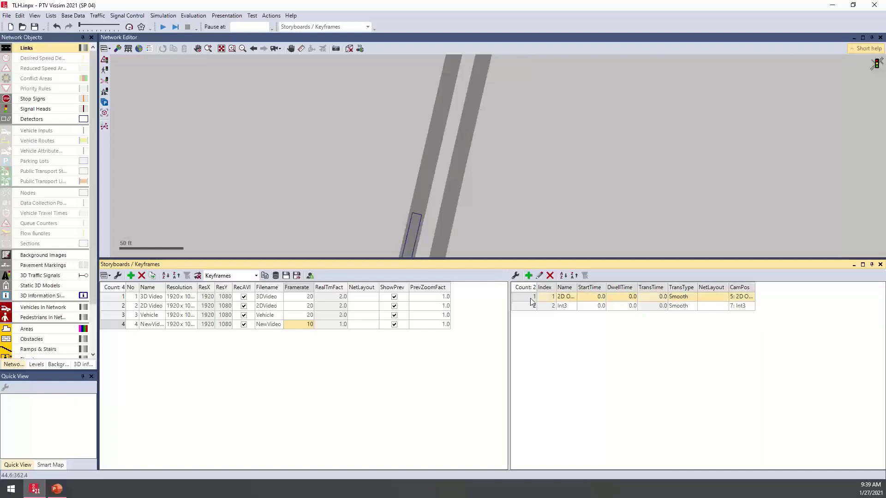
left_click(446, 367)
- Set the Int3 keyframe's start time to 20 s and the 2D Overview keyframe's dwell time to 10 s
left_click(602, 306)
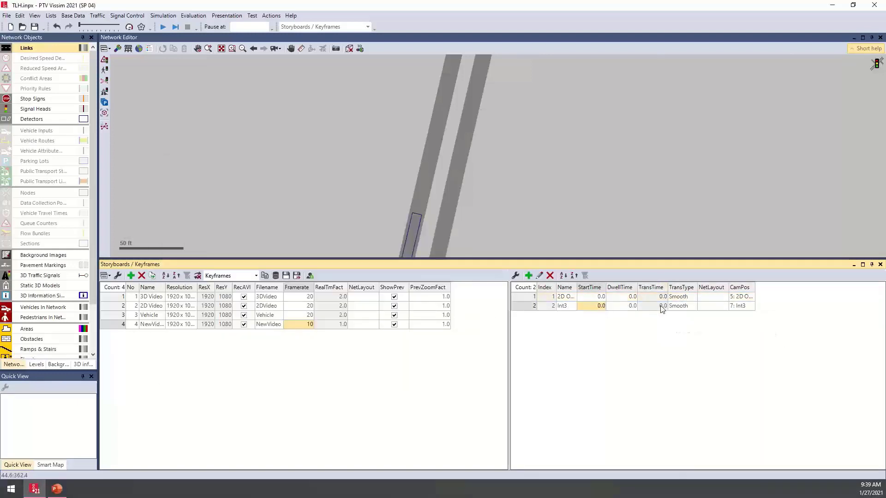
type("20")
key("Return")
key("Up")
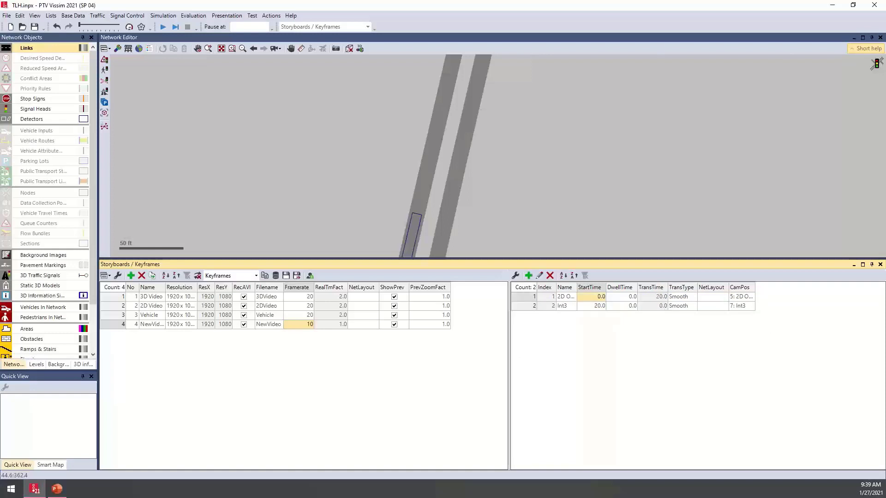
key("Right")
type("10")
key("Return")
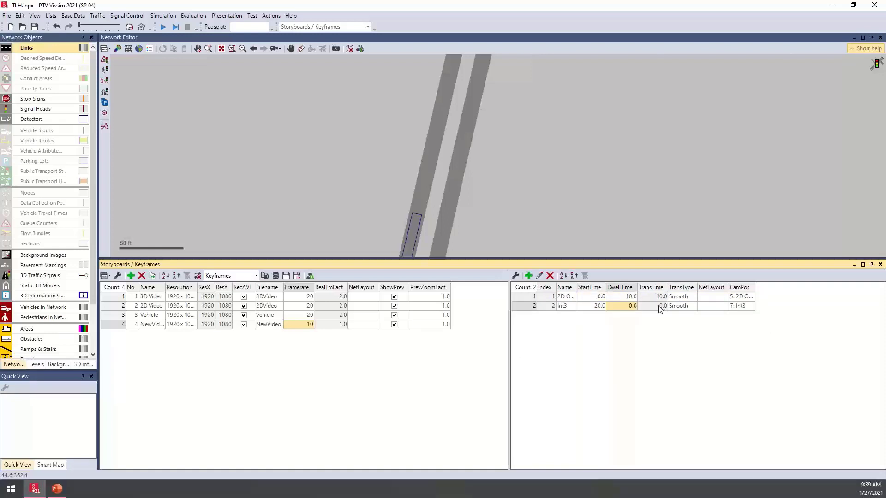
- Widen the Name column of the keyframes list and set the Int3 keyframe's dwell time to 10 s
left_click(620, 298)
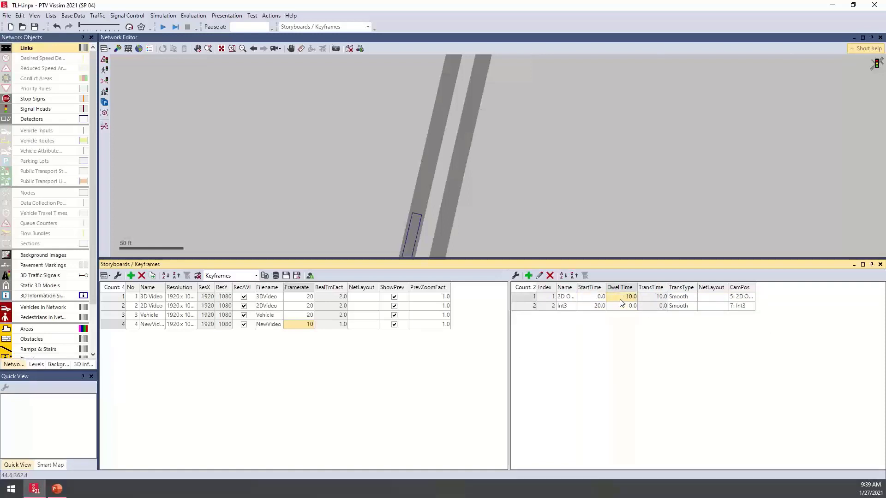
left_click_drag(577, 289, 585, 289)
left_click(571, 309)
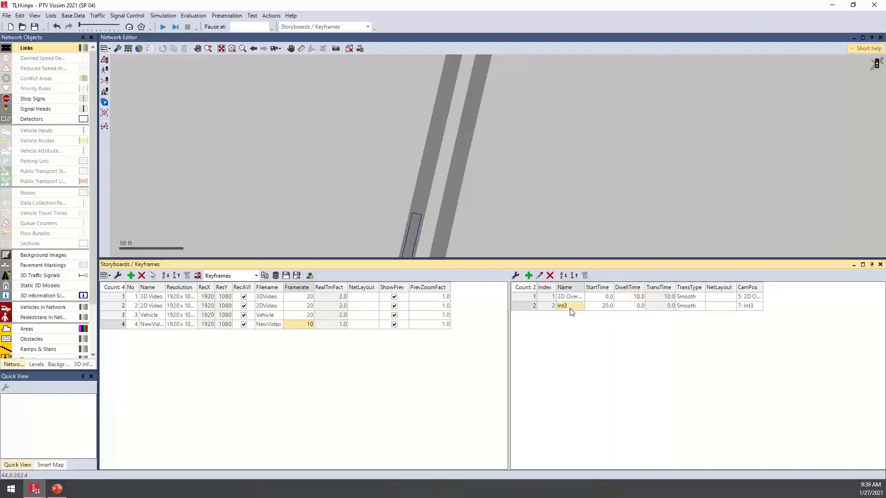
left_click(594, 307)
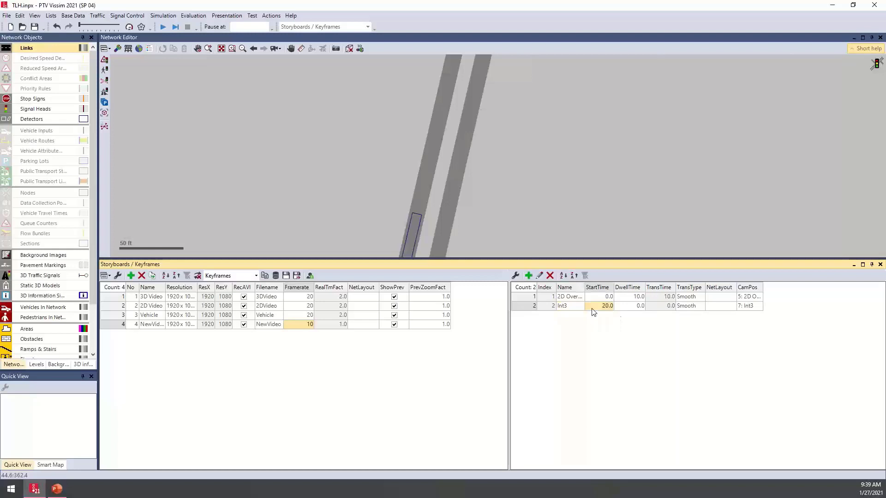
left_click(637, 307)
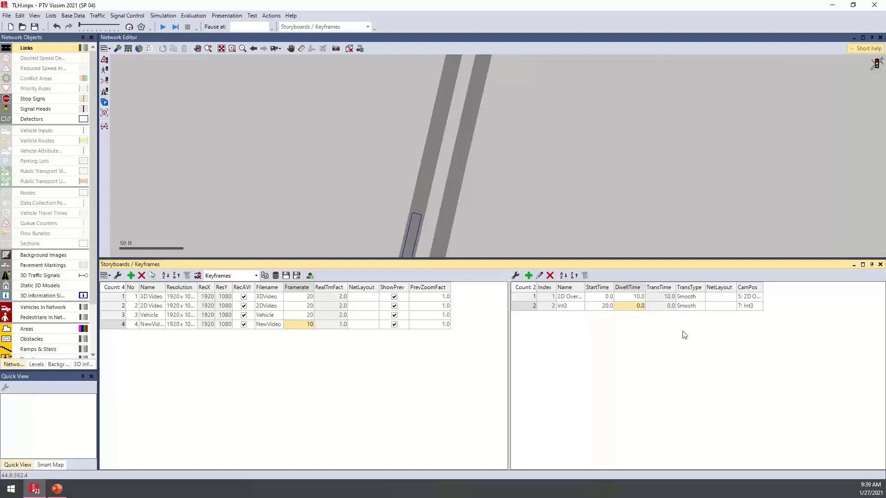
type("10")
key("Return")
- Edit the 2D Overview keyframe to a dwell time of 15 s and have the subsequent keyframes shifted
double_click(522, 299)
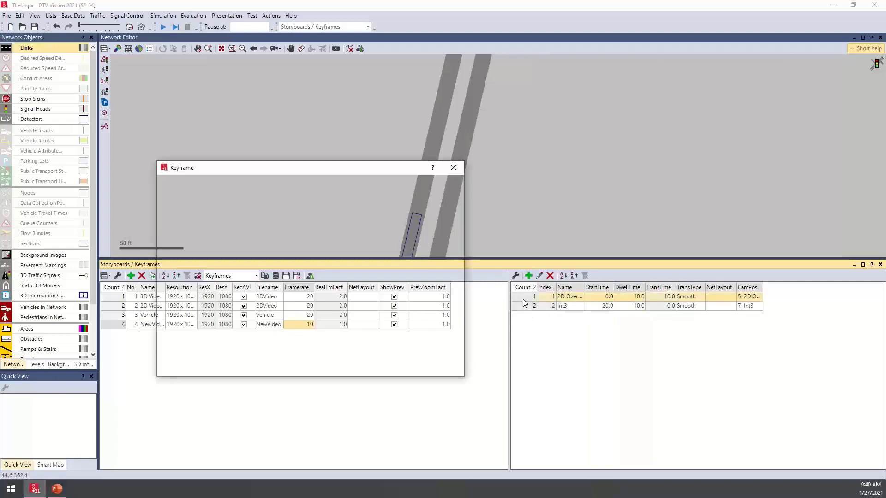
key("Tab")
key("Tab")
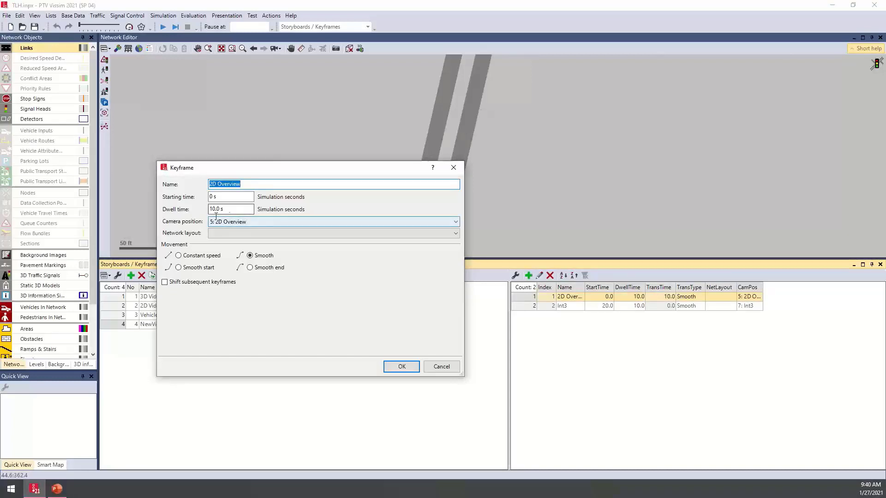
type("15")
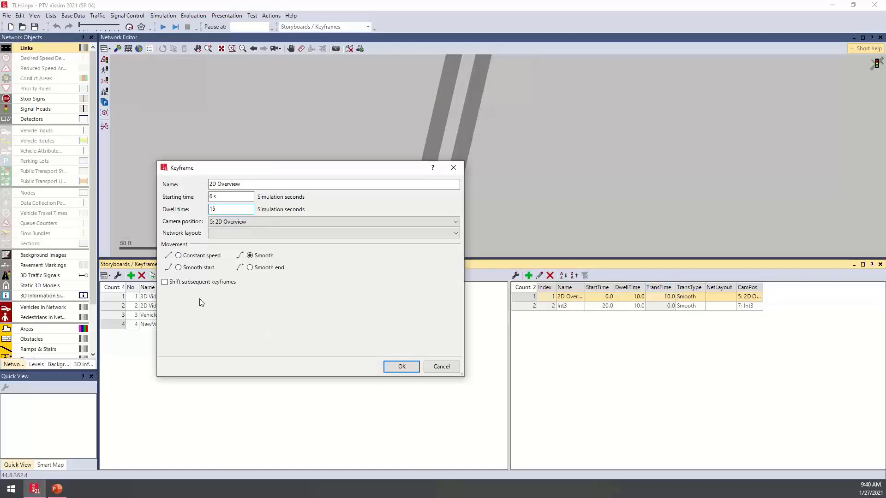
left_click(174, 285)
left_click(402, 368)
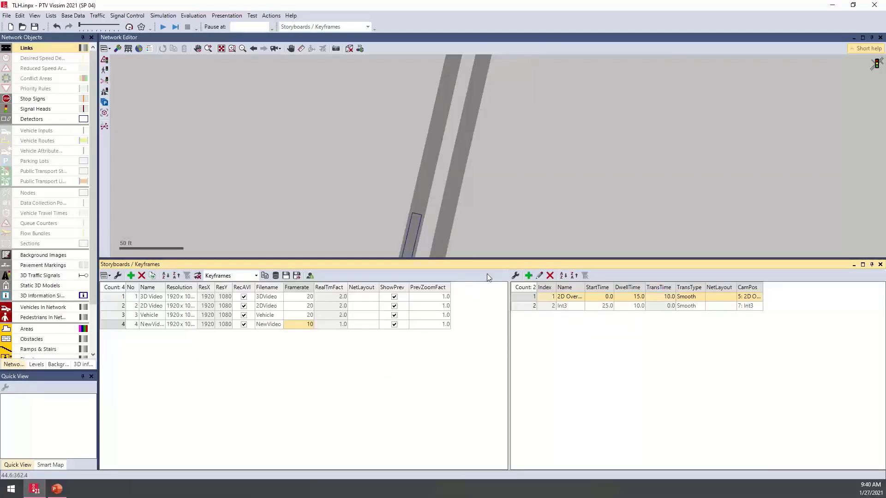
- Preview the NewVideo storyboard at AVI speed and make the preview window smaller
right_click(120, 324)
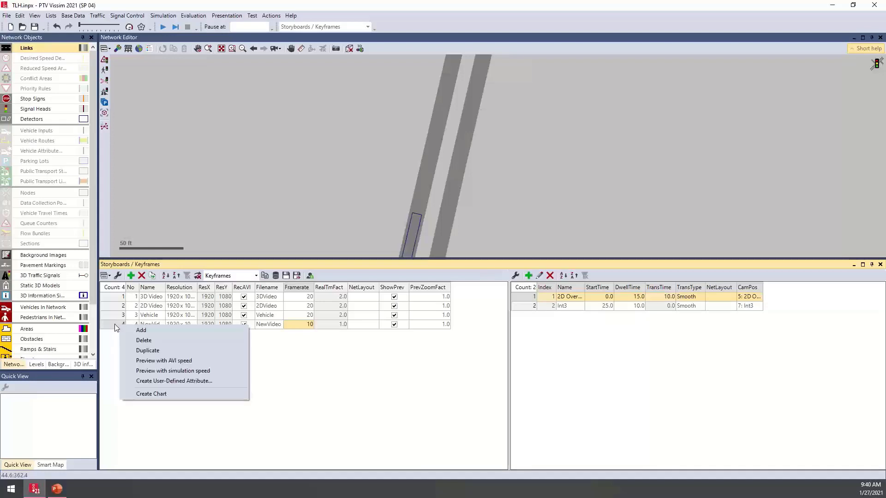
right_click(112, 325)
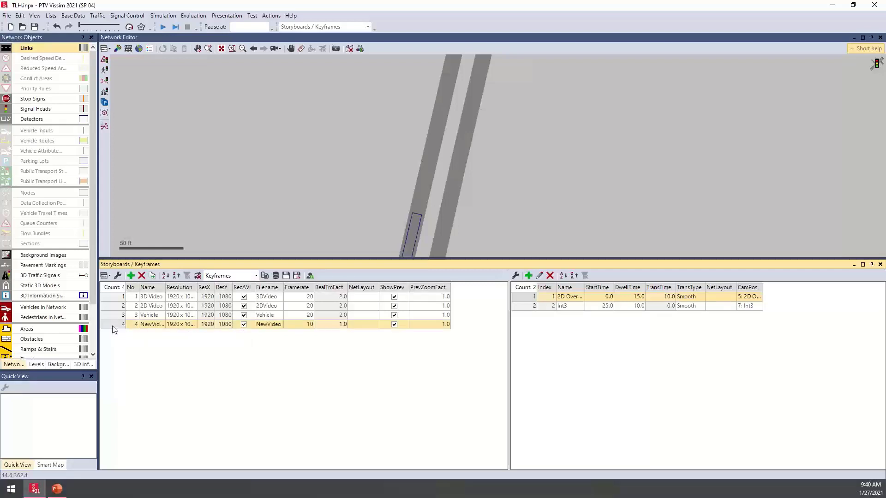
left_click(173, 362)
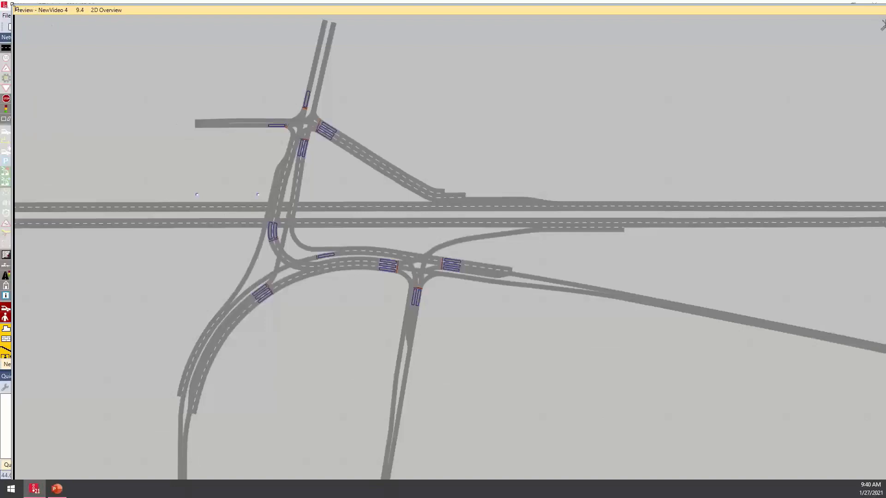
left_click_drag(14, 6, 102, 19)
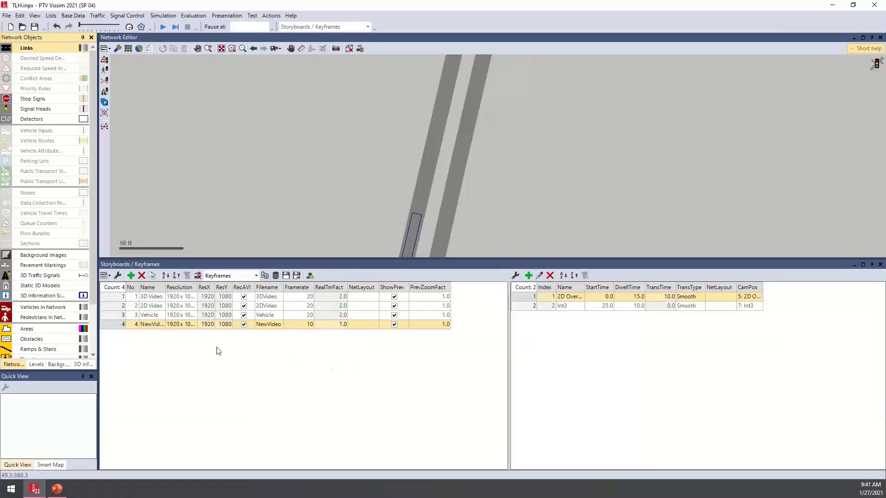
- Exclude the 3D Video, 2D Video and Vehicle storyboards from AVI recording and enable Record AVIs for the simulation
left_click(244, 297)
left_click(244, 306)
left_click(244, 315)
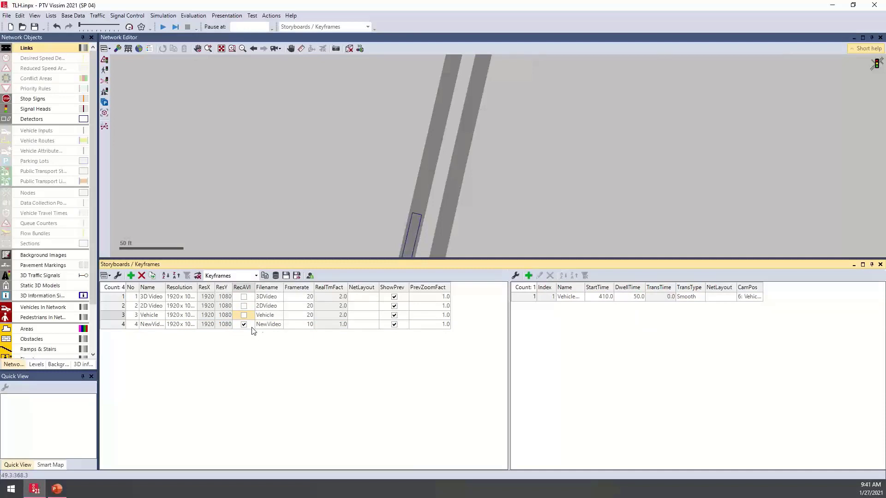
left_click(228, 15)
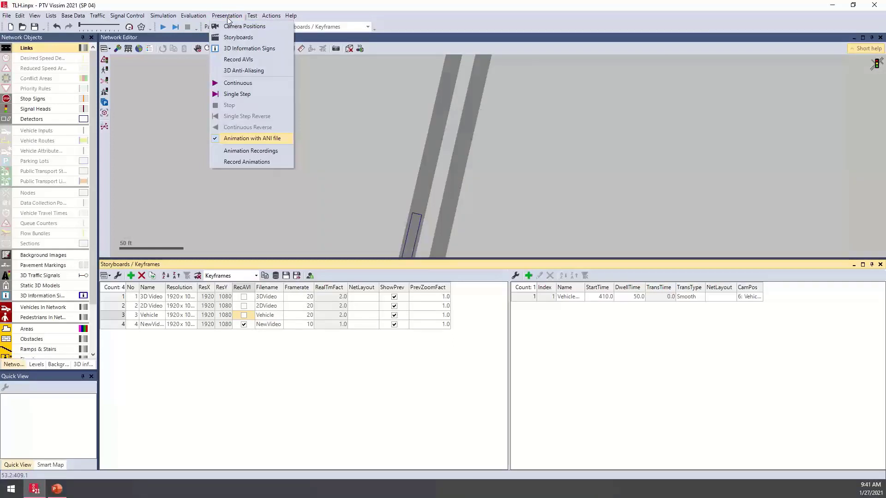
left_click(267, 63)
left_click(227, 15)
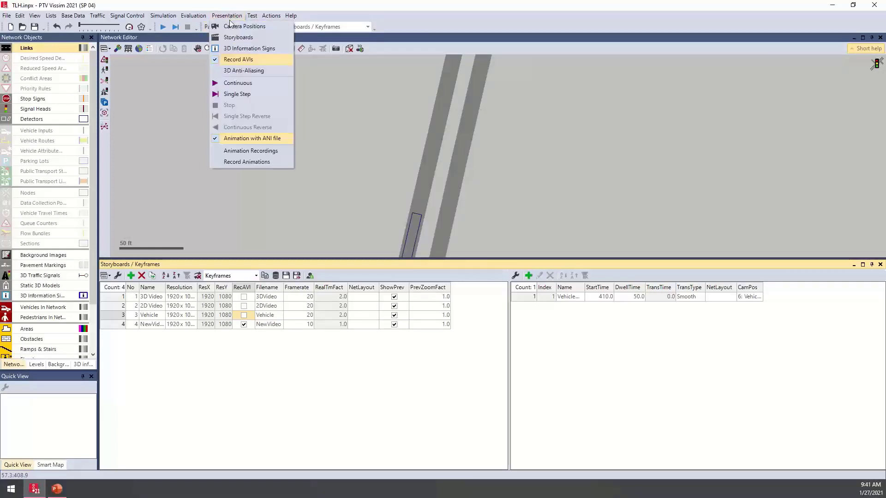
- Turn on 3D Anti-Aliasing and start the continuous simulation, saving the network changes
left_click(251, 72)
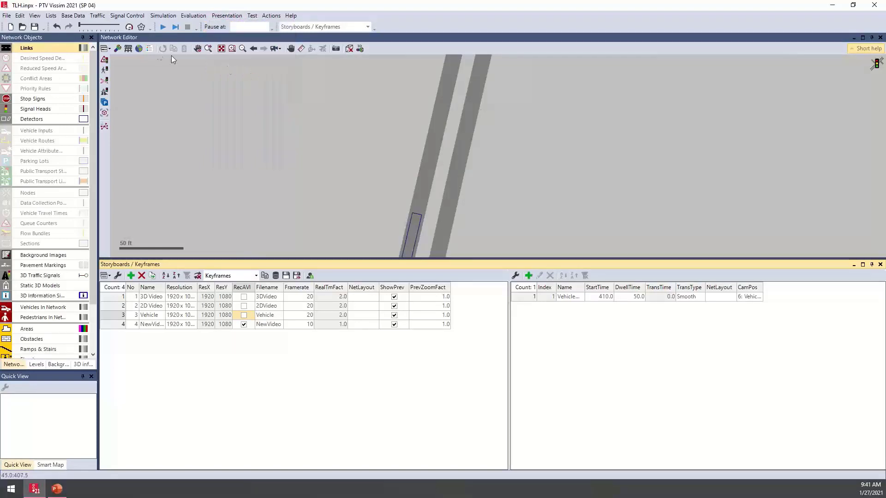
left_click(164, 30)
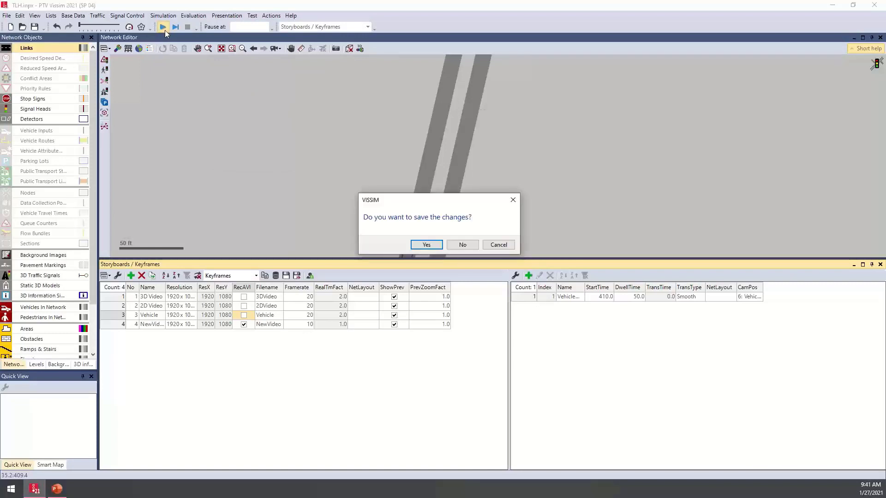
left_click(426, 245)
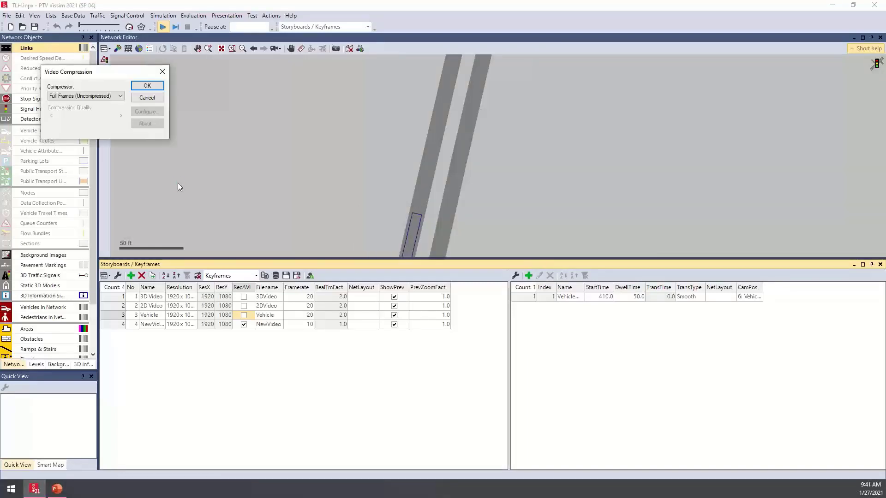
- Choose Microsoft Video 1 as the compressor for the recorded video and confirm
left_click_drag(104, 75, 214, 93)
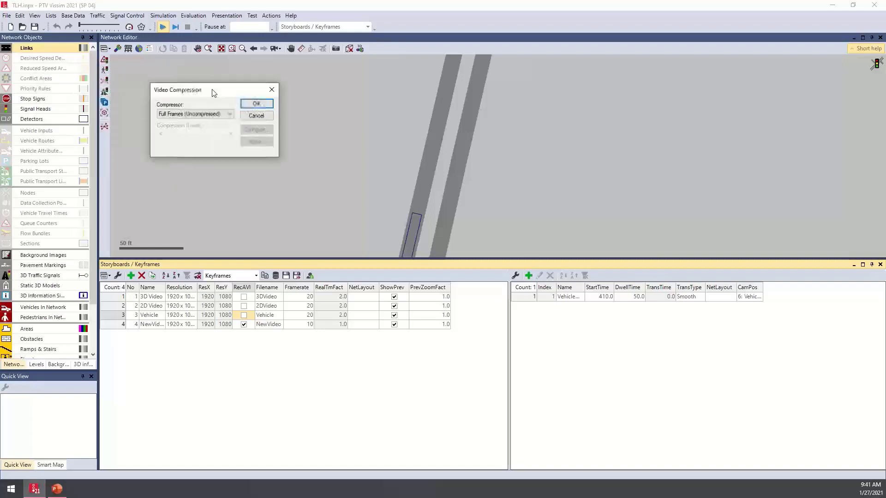
left_click(219, 114)
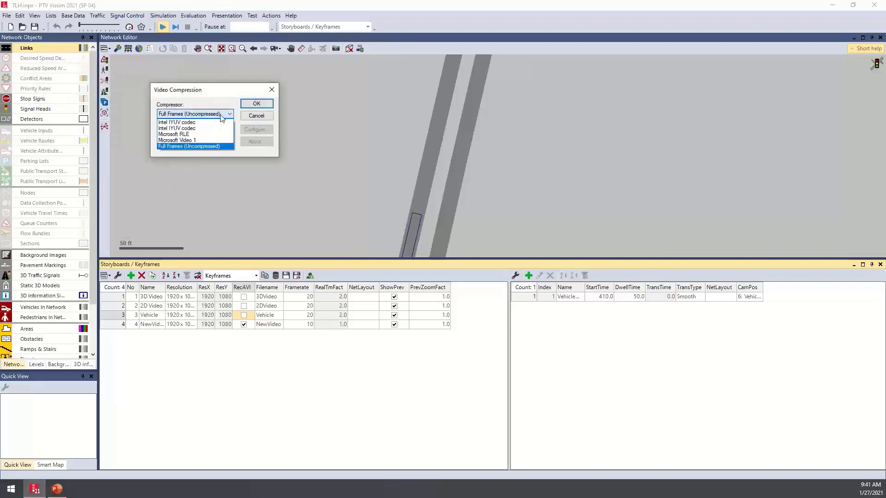
left_click(201, 140)
left_click(257, 103)
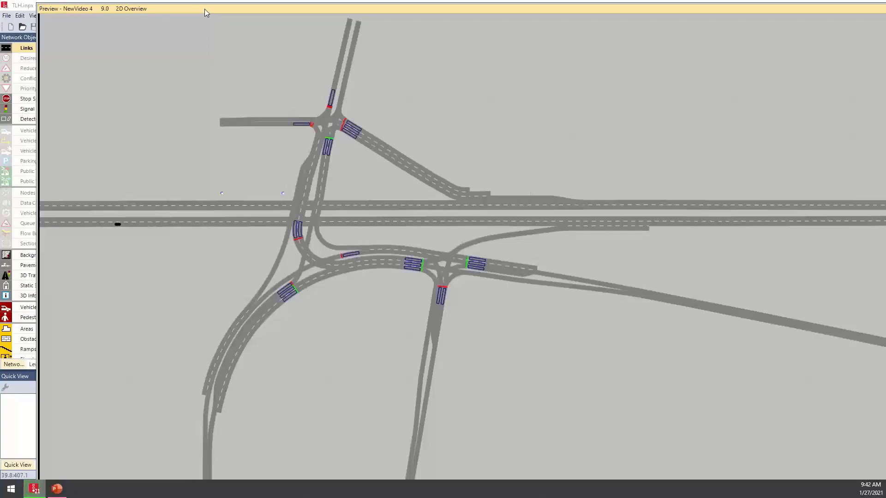
- Move the NewVideo preview window aside, stop the simulation and ignore its warnings
left_click_drag(211, 10, 366, 50)
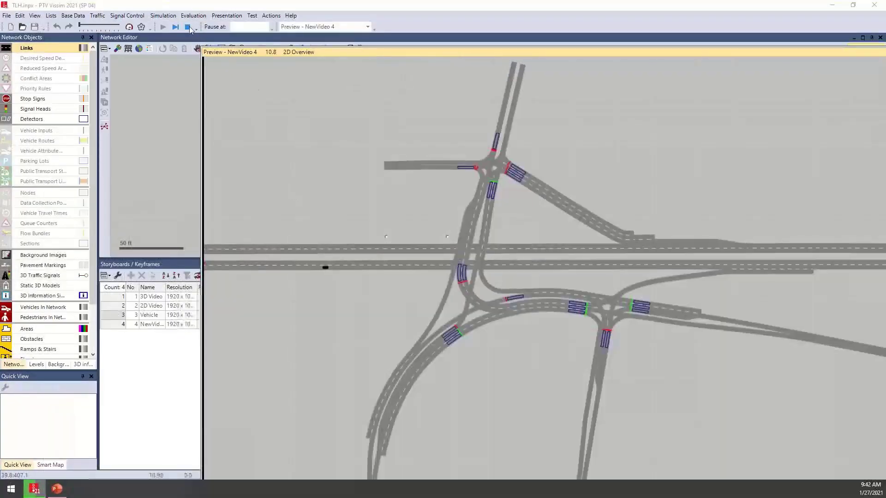
left_click(188, 28)
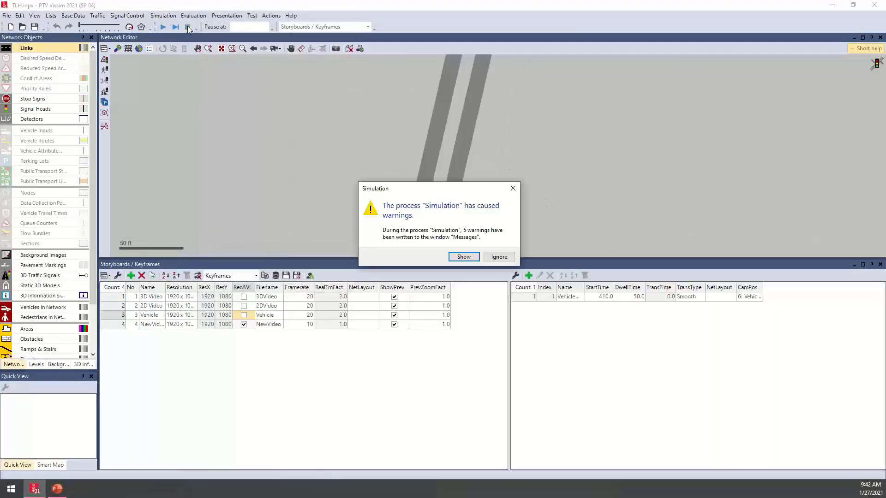
left_click(499, 257)
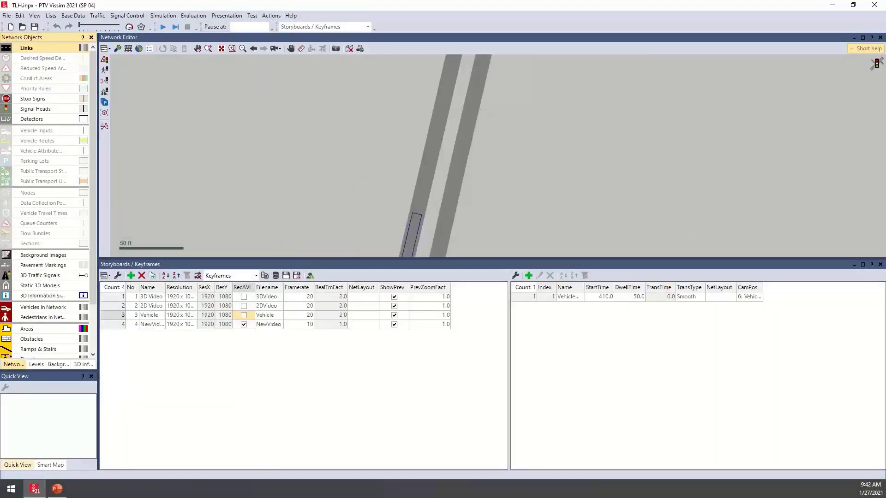
- Switch to File Explorer, play NewVideo.avi from the FDOT folder in a media player, and close the player
key("super+Tab")
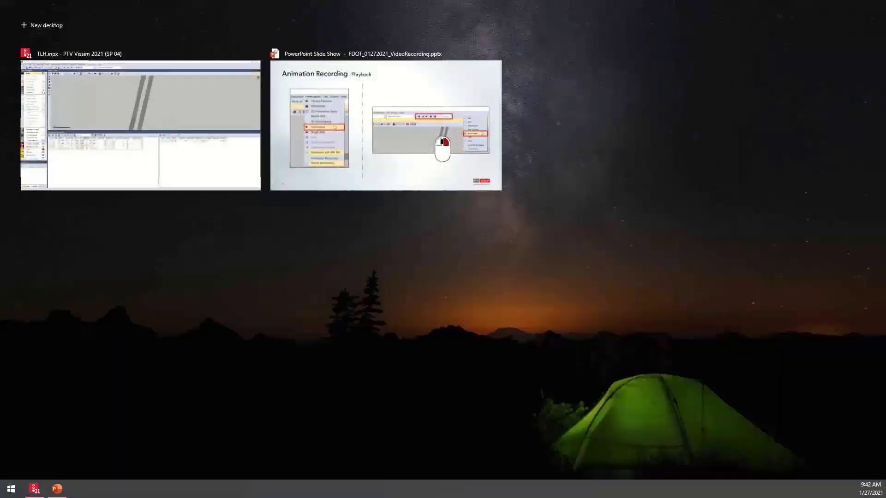
left_click(219, 72)
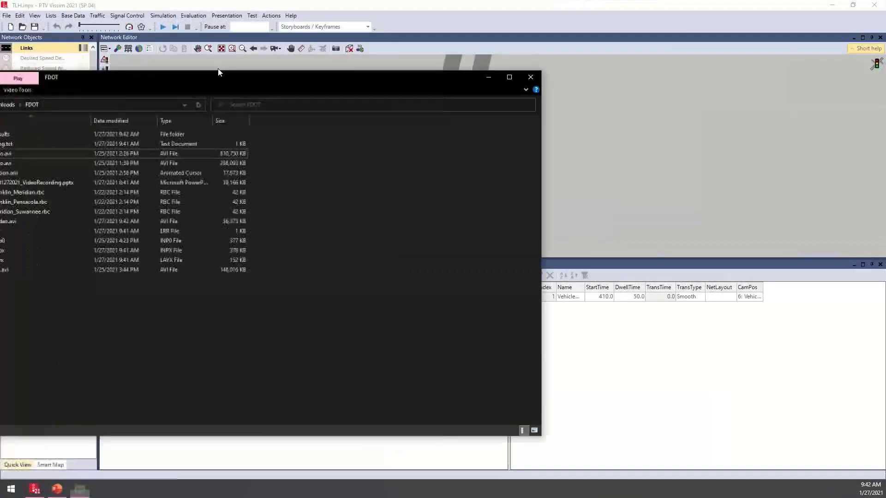
left_click_drag(218, 69, 362, 81)
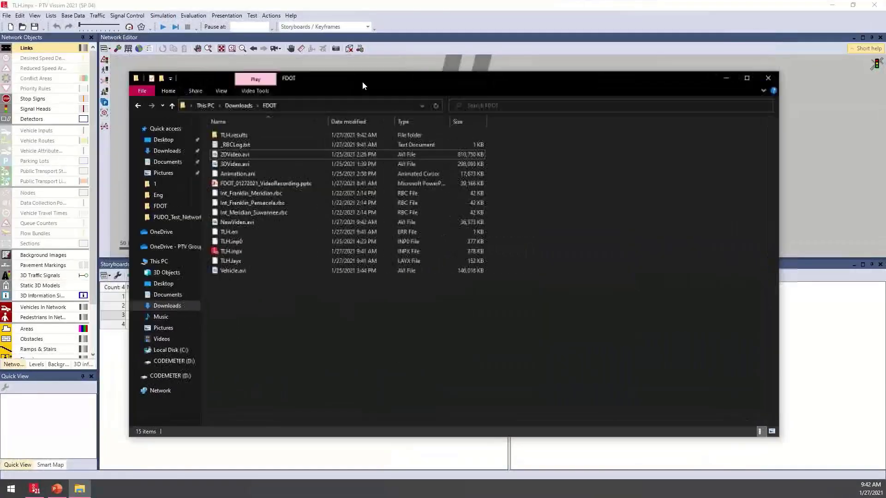
left_click(259, 223)
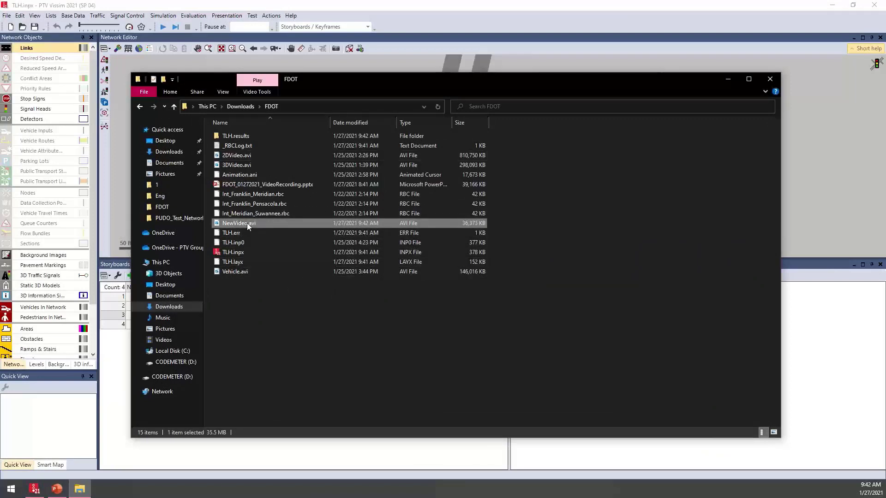
double_click(248, 223)
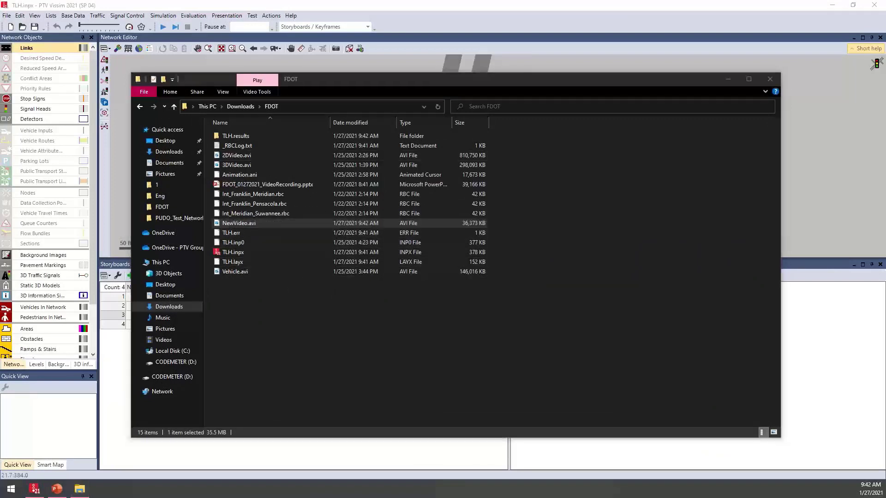
right_click(248, 225)
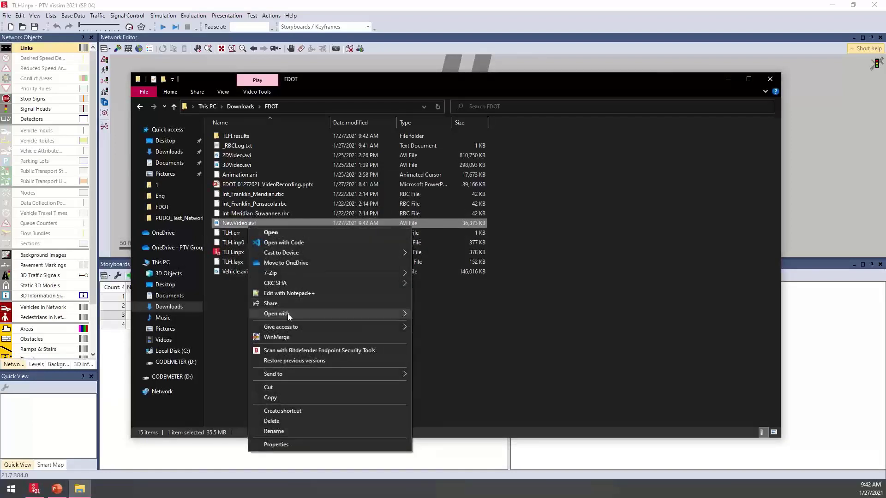
mouse_move(287, 314)
left_click(449, 335)
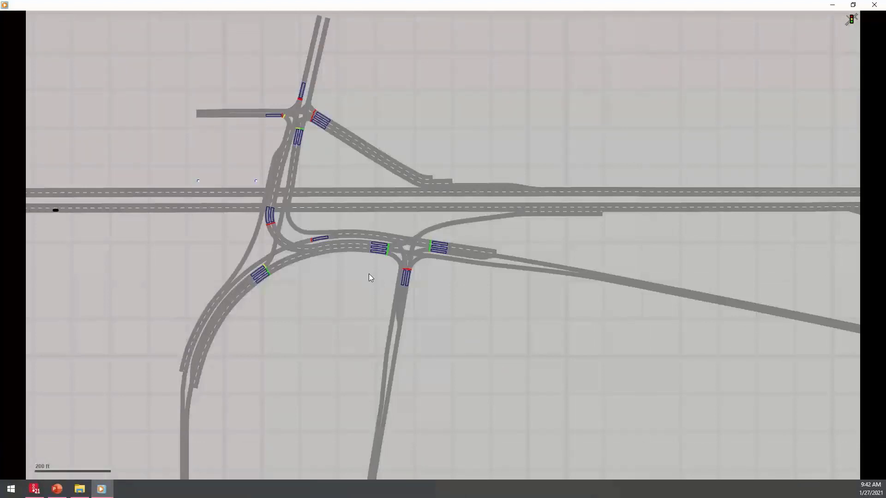
left_click(876, 5)
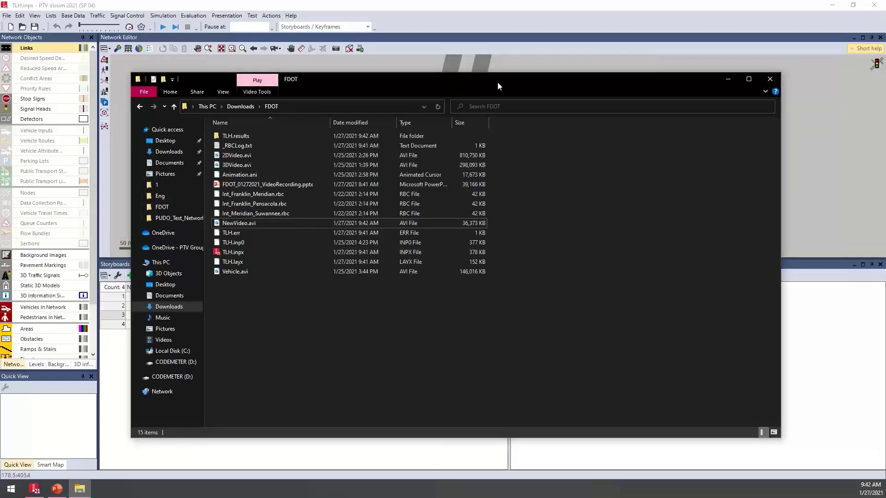
- Move the FDOT folder window out of the way and close the Storyboards / Keyframes list
left_click_drag(498, 84, 0, 231)
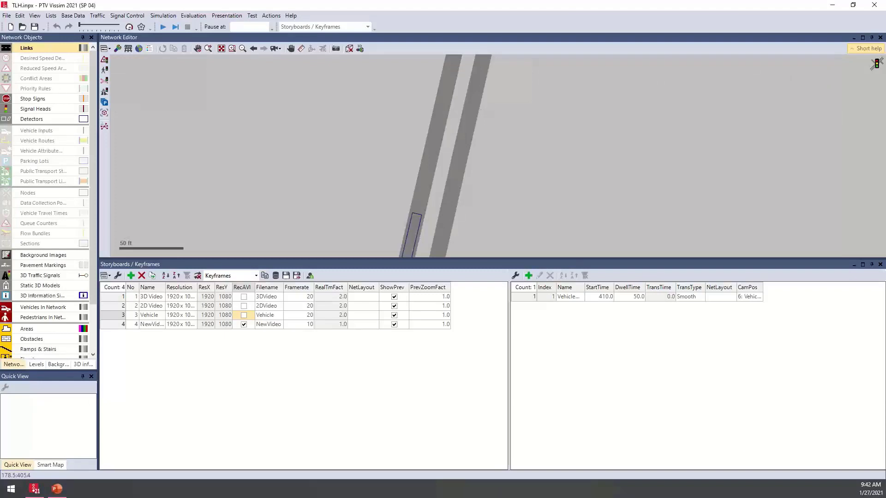
left_click(348, 211)
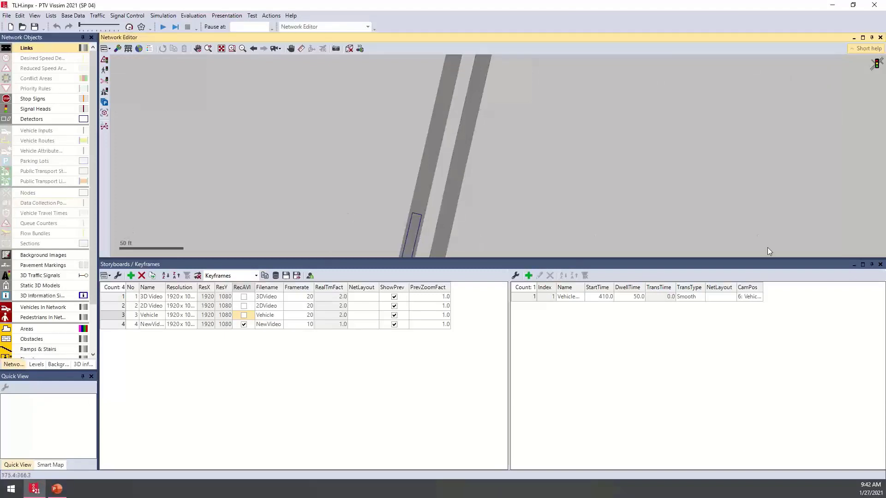
left_click(880, 266)
- Show the list of 3D information signs below the network view and enlarge the list area
scroll(526, 297, "up", 2)
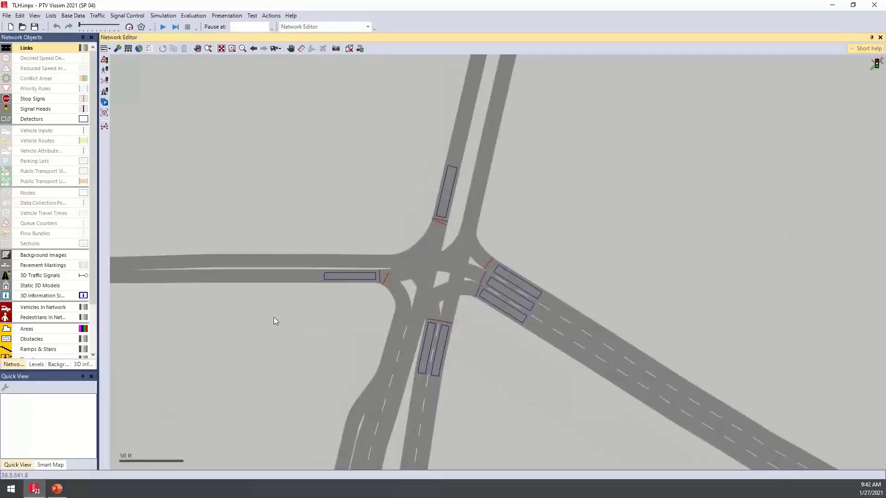
middle_click_drag(286, 309, 368, 246)
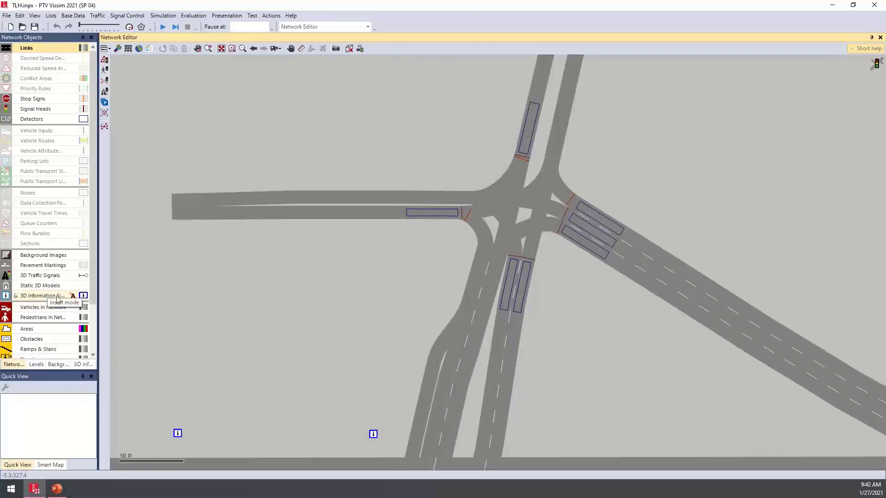
middle_click_drag(226, 248, 304, 126)
scroll(304, 127, "down", 1)
middle_click_drag(284, 266, 323, 198)
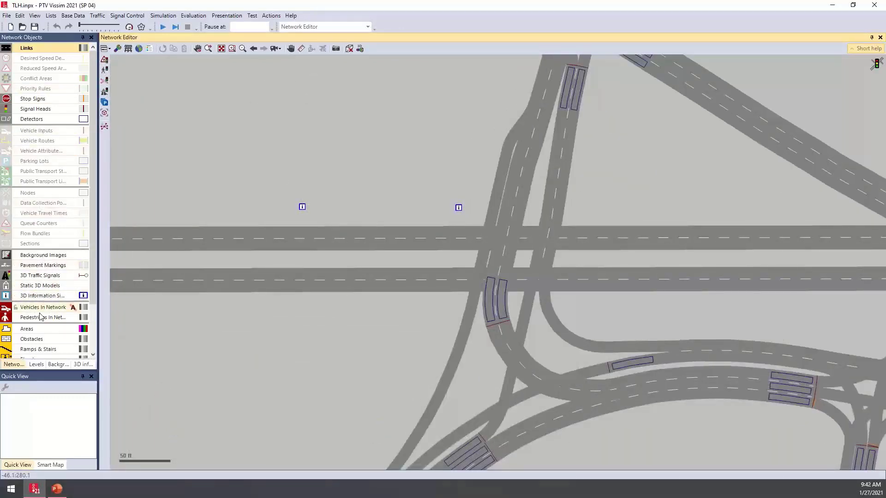
left_click(43, 297)
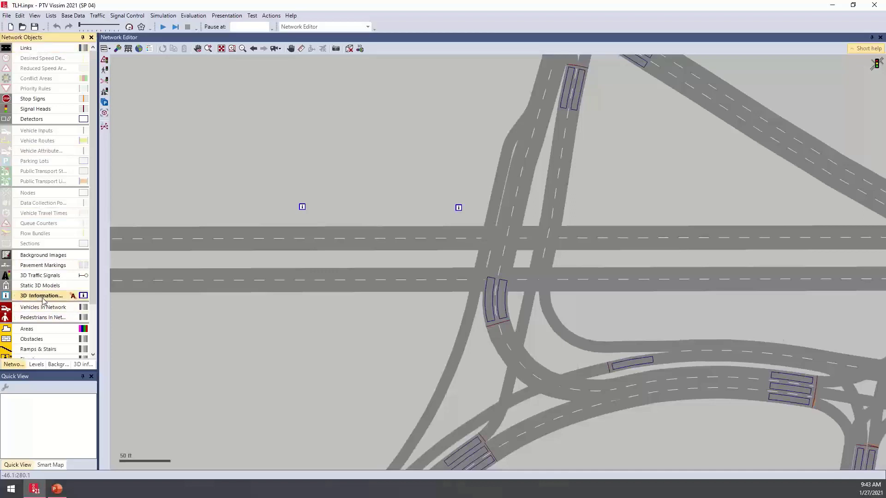
right_click(43, 299)
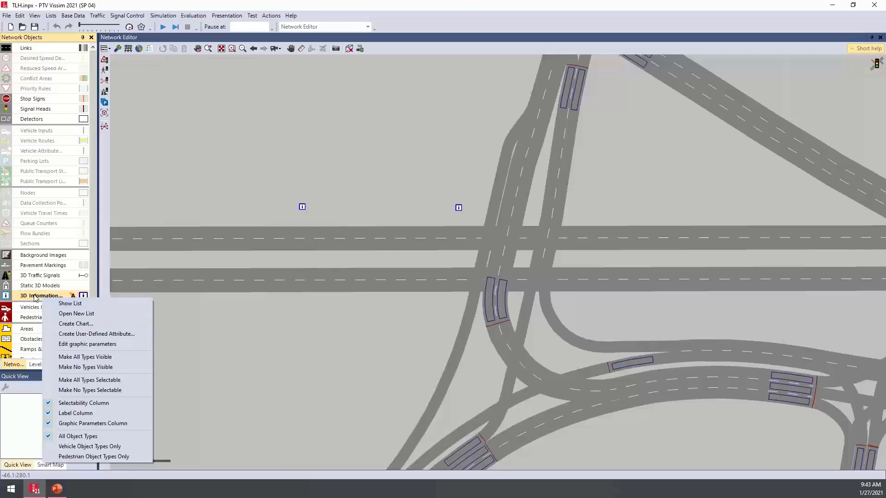
left_click(88, 306)
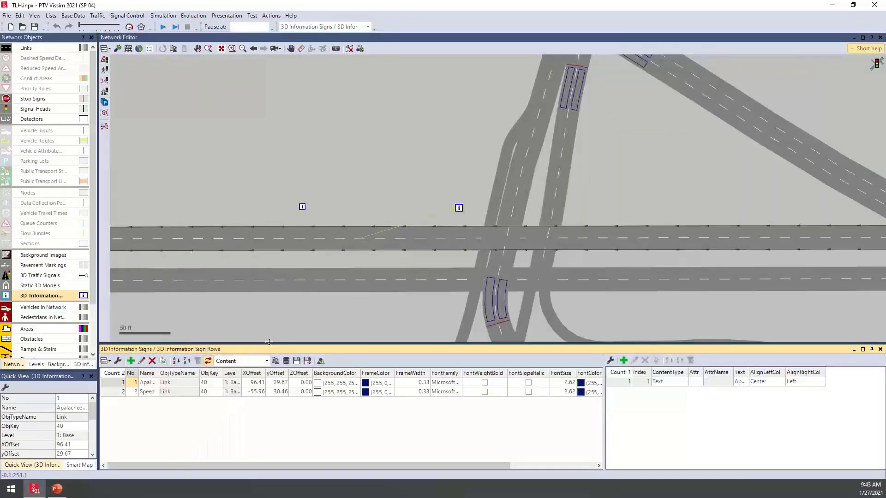
left_click_drag(269, 342, 275, 318)
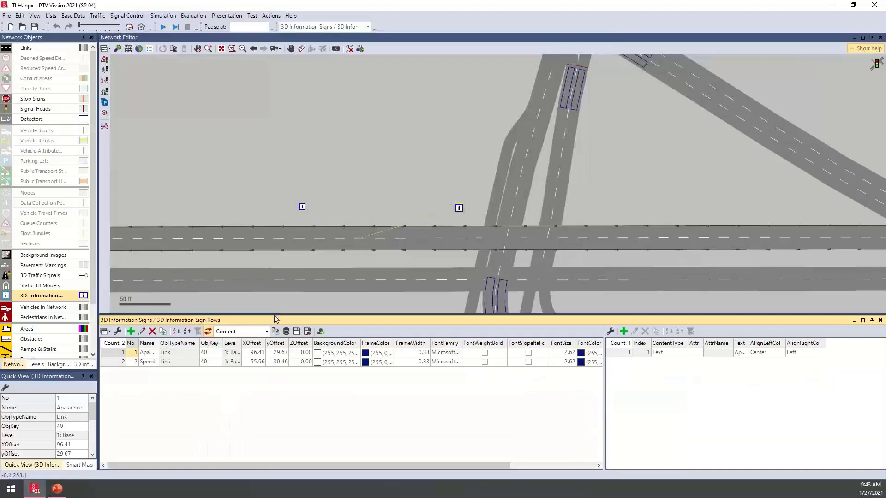
- Add a new 3D information sign and set its reference object type to Links
left_click(131, 331)
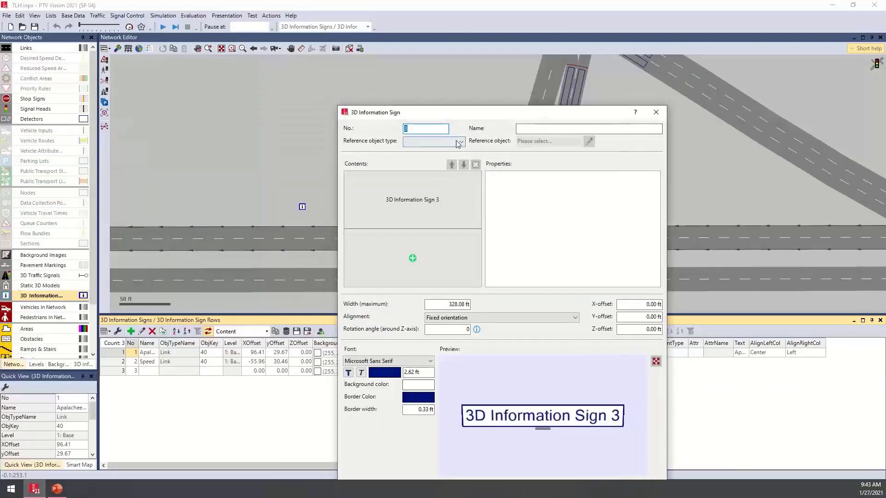
left_click(459, 141)
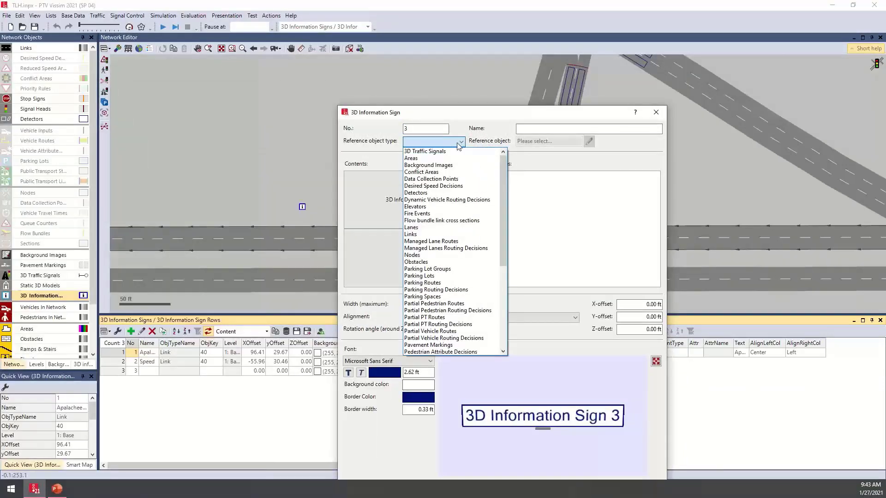
scroll(452, 217, "down", 4)
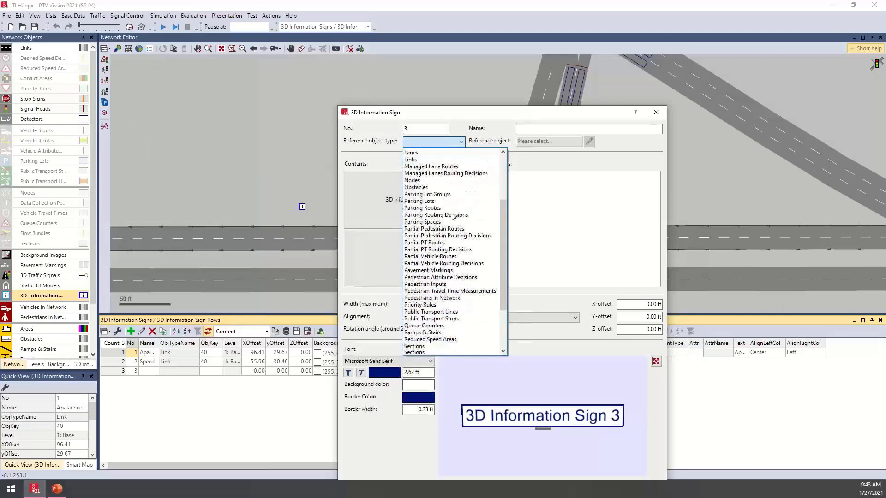
scroll(453, 217, "down", 3)
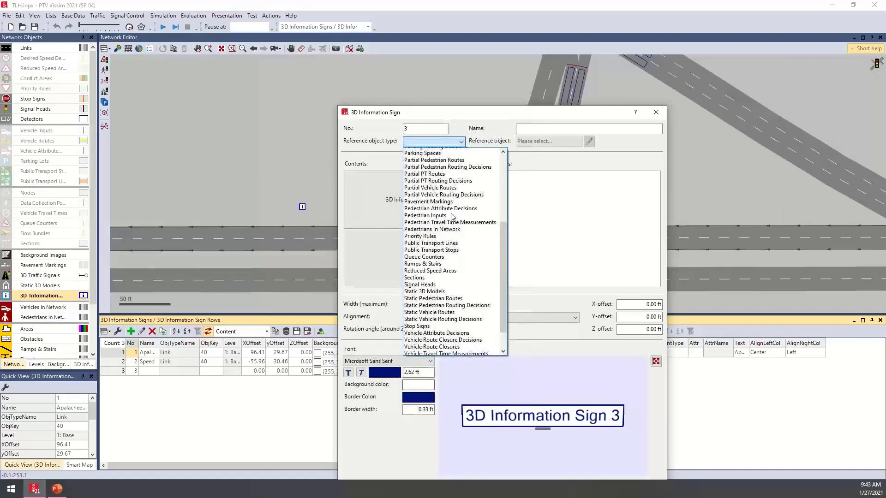
scroll(452, 216, "up", 4)
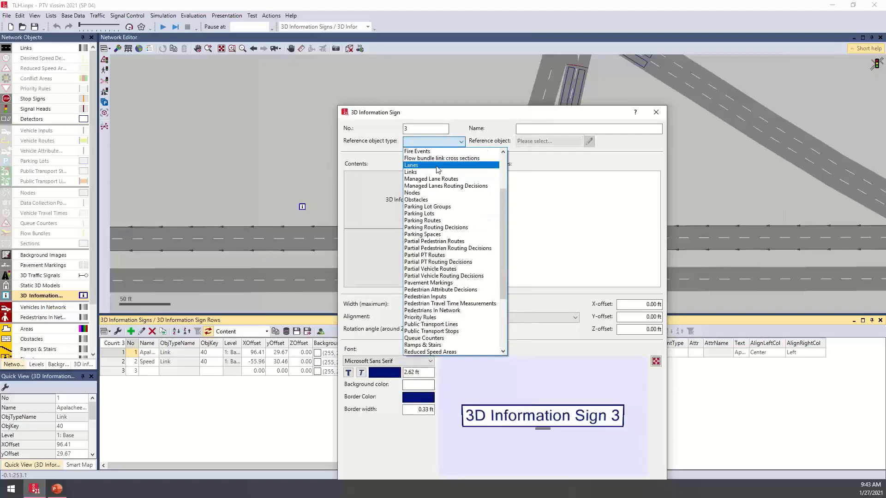
left_click(427, 172)
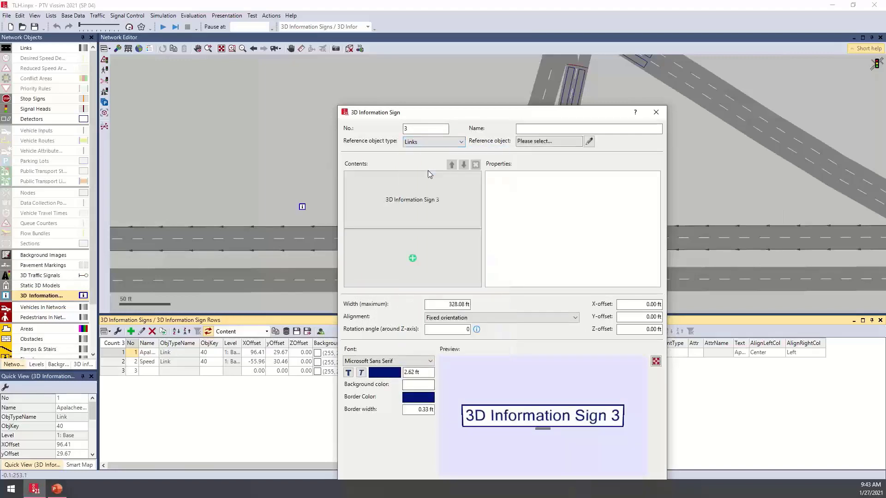
- Choose link 40 as the new sign's reference object
left_click(589, 141)
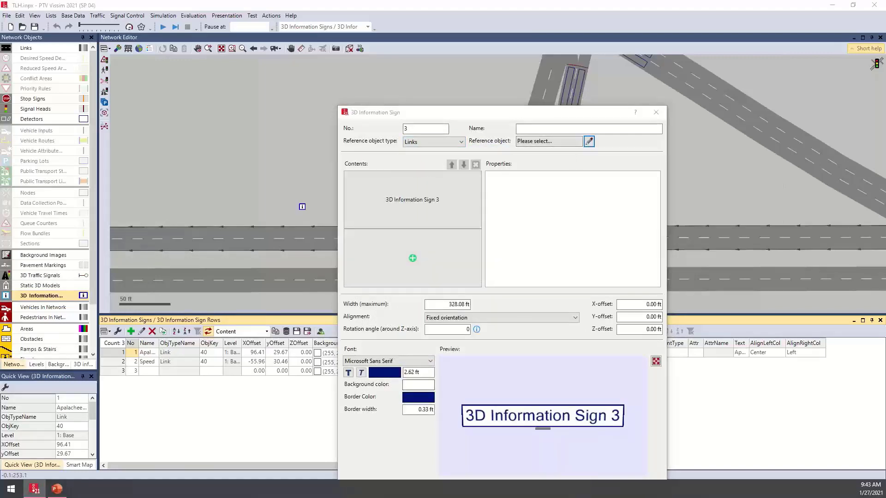
left_click_drag(475, 208, 586, 187)
scroll(535, 239, "down", 5)
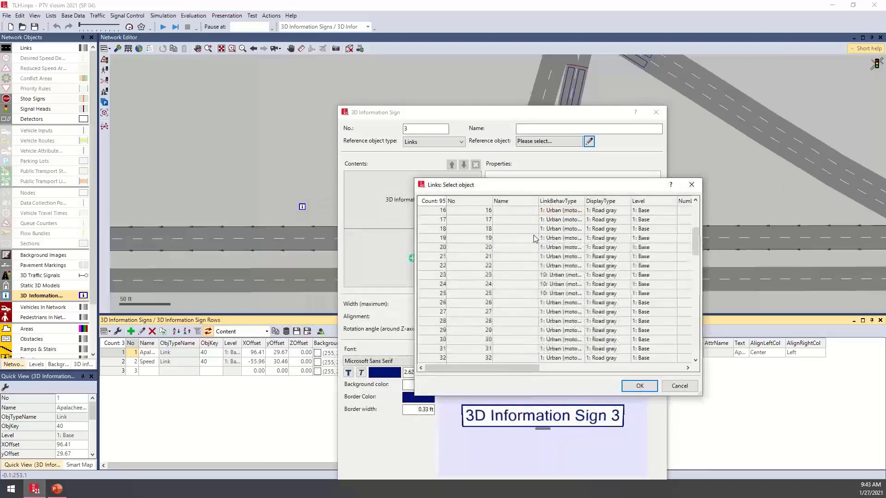
scroll(533, 238, "down", 12)
scroll(534, 238, "up", 12)
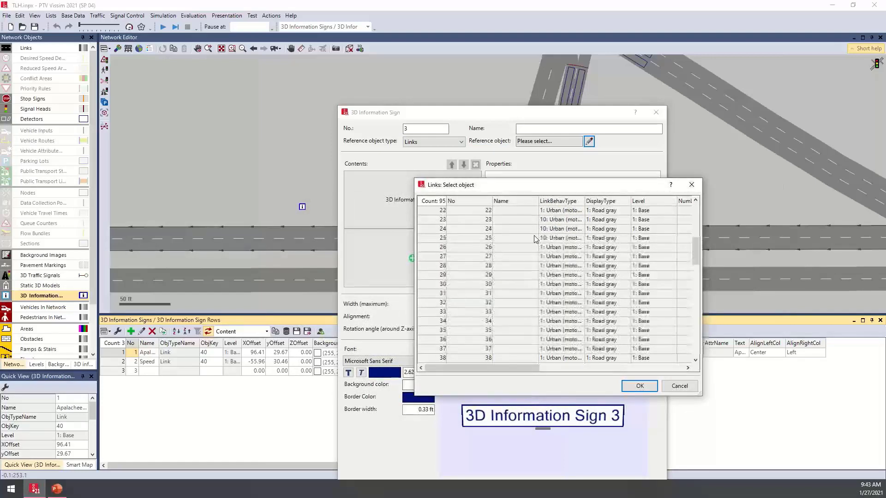
scroll(533, 237, "down", 2)
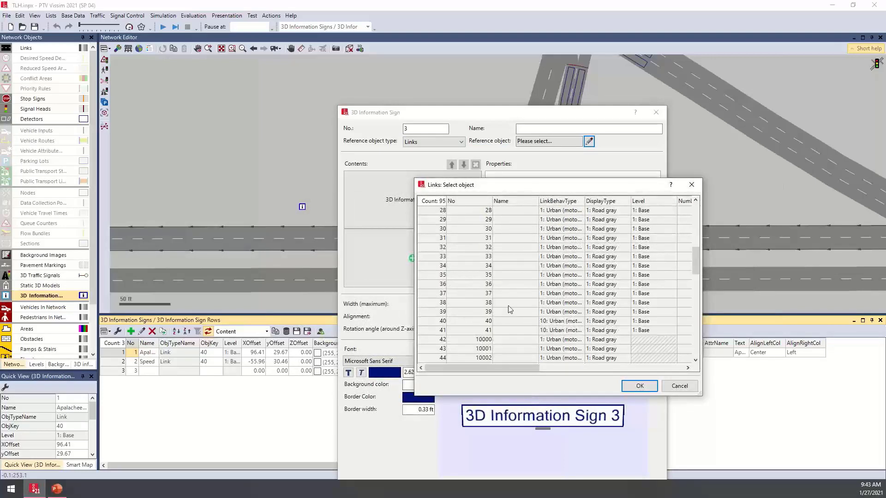
left_click(509, 321)
left_click(639, 385)
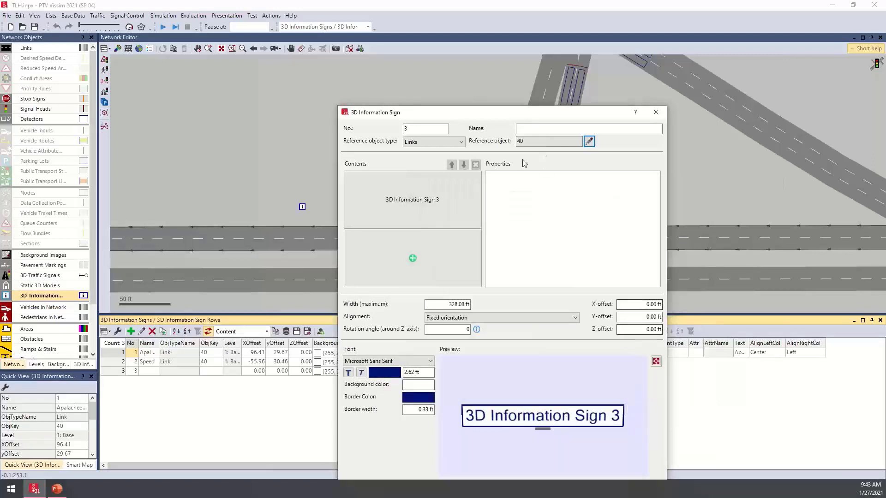
- Add an attribute name and value row to the sign's contents, filtering the link attributes by "name" and choosing Name
left_click(406, 219)
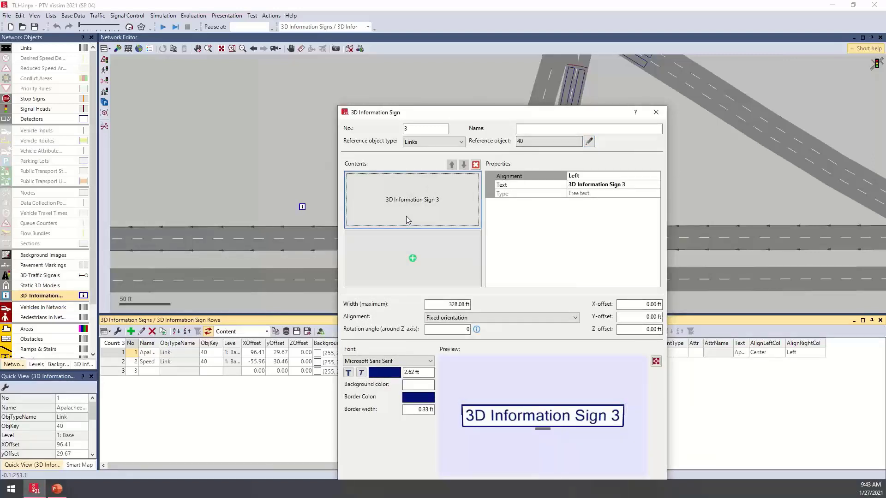
left_click(402, 255)
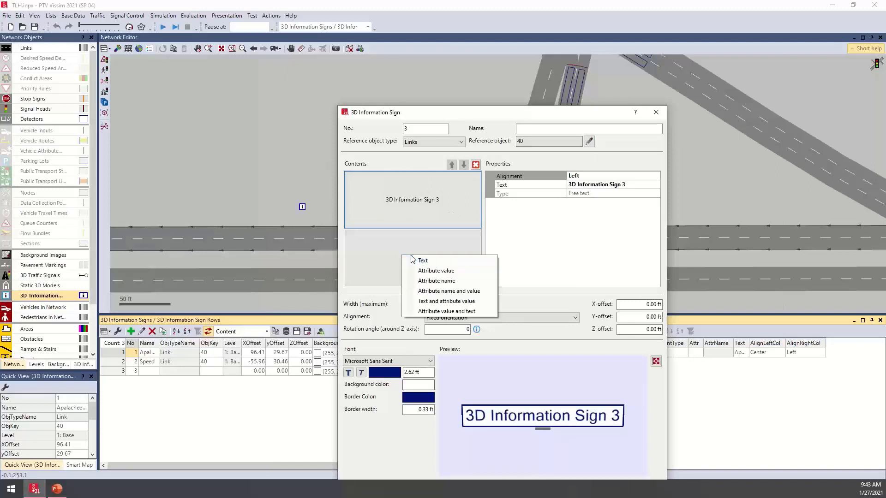
left_click(466, 293)
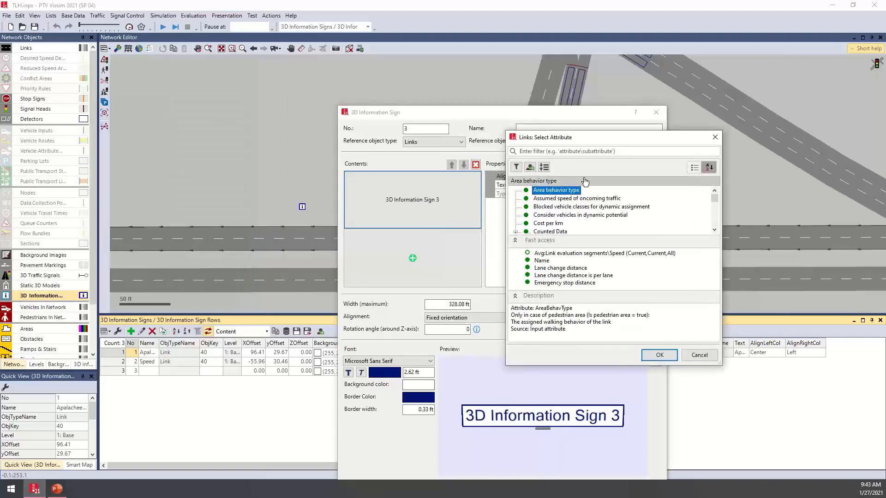
scroll(594, 209, "down", 10)
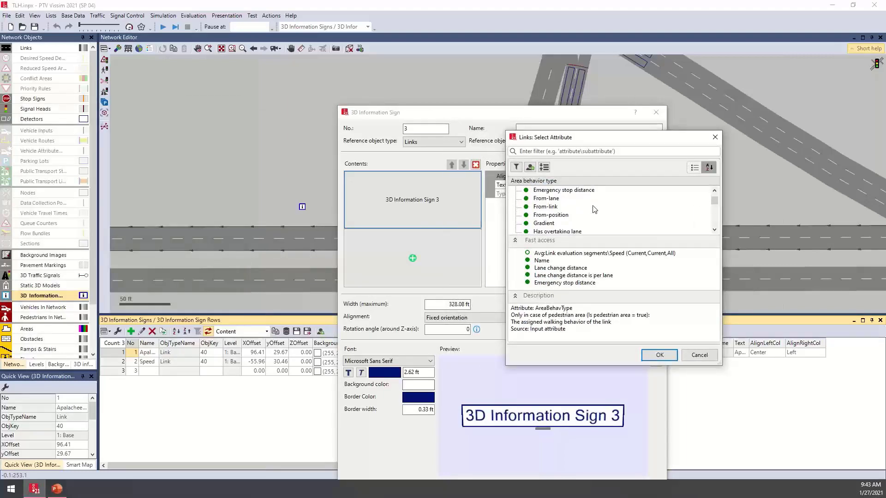
scroll(594, 209, "down", 15)
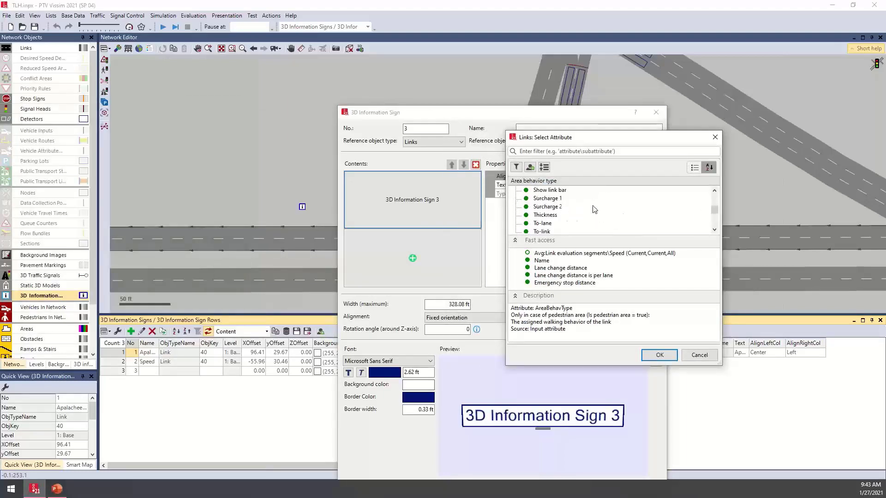
left_click(578, 151)
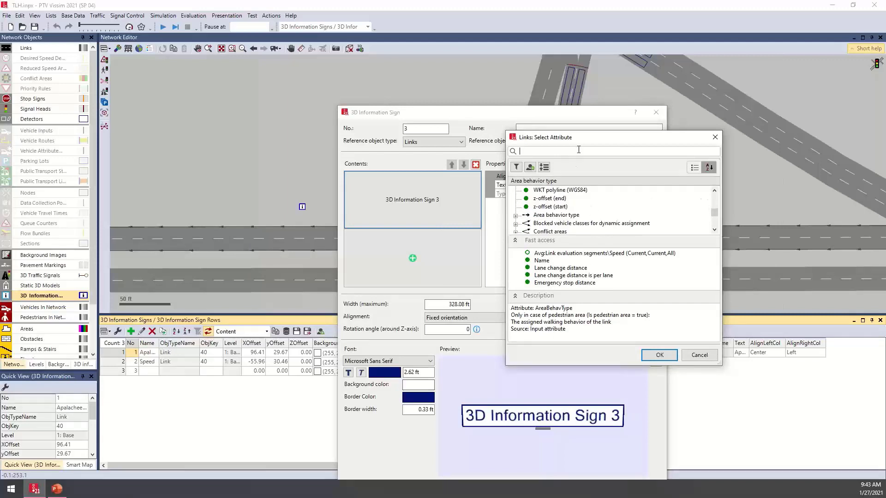
type("name")
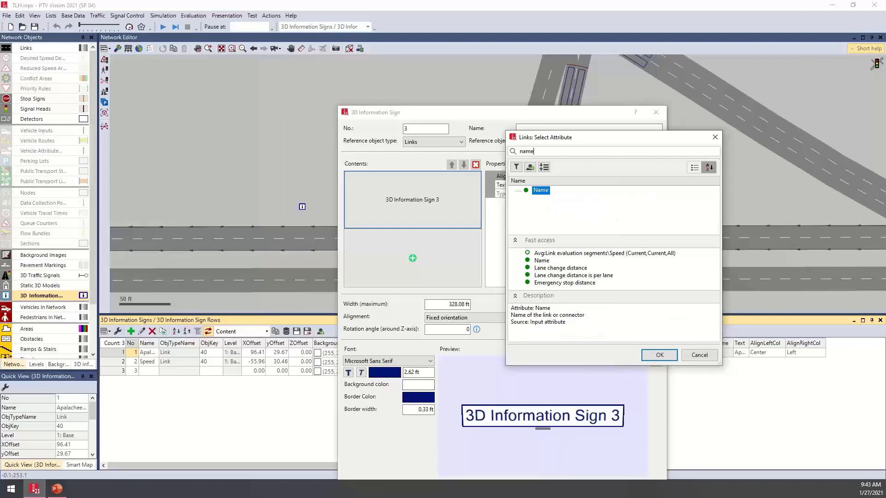
double_click(539, 196)
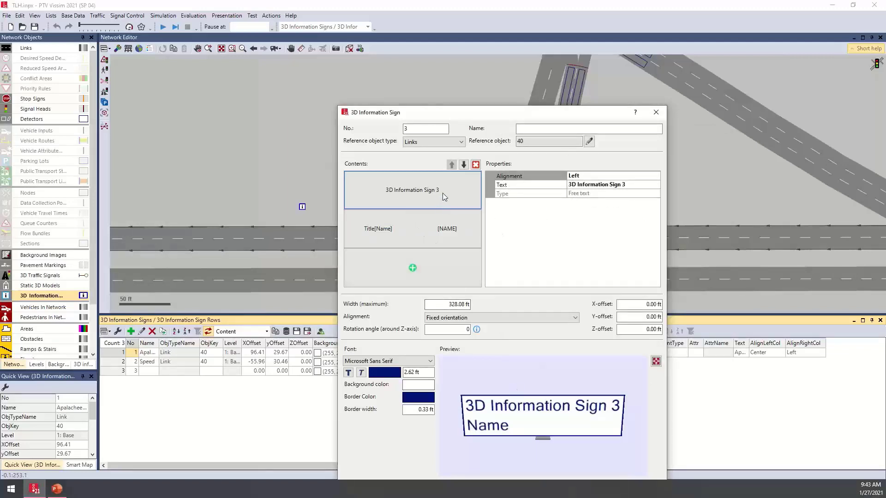
- Delete the free-text row "3D Information Sign 3" from the sign's contents and select the [NAME] value cell
left_click(390, 231)
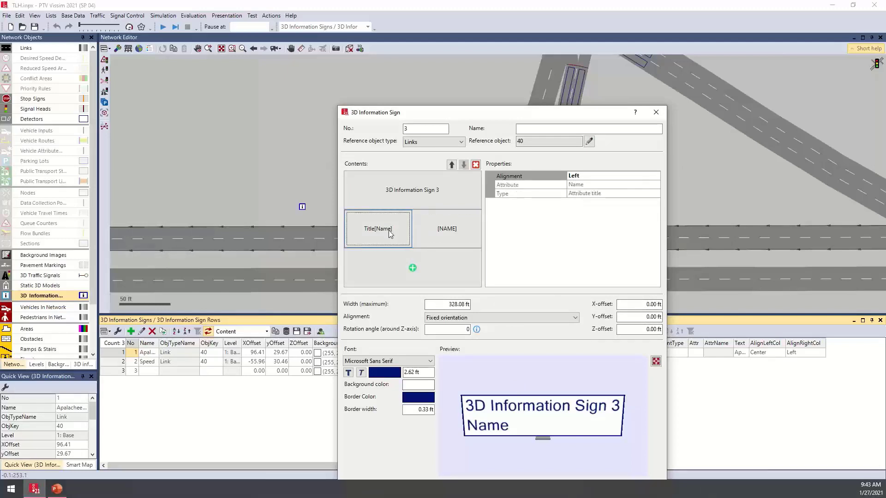
left_click(426, 192)
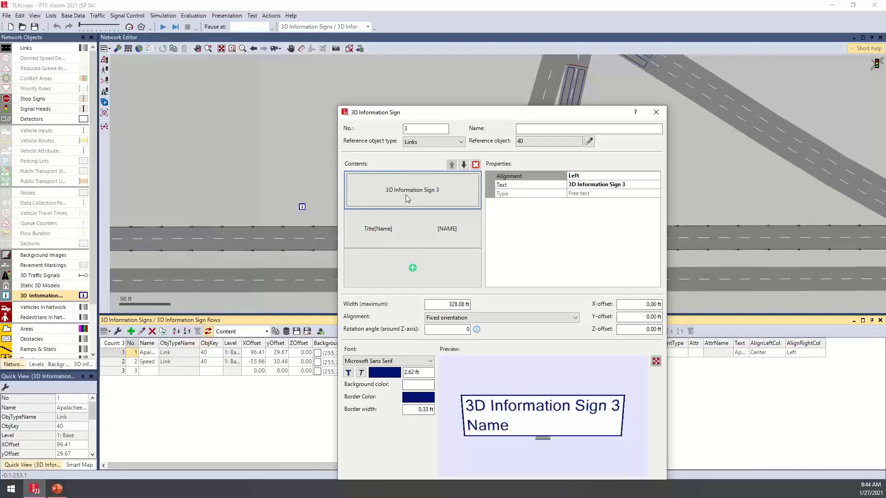
left_click(476, 165)
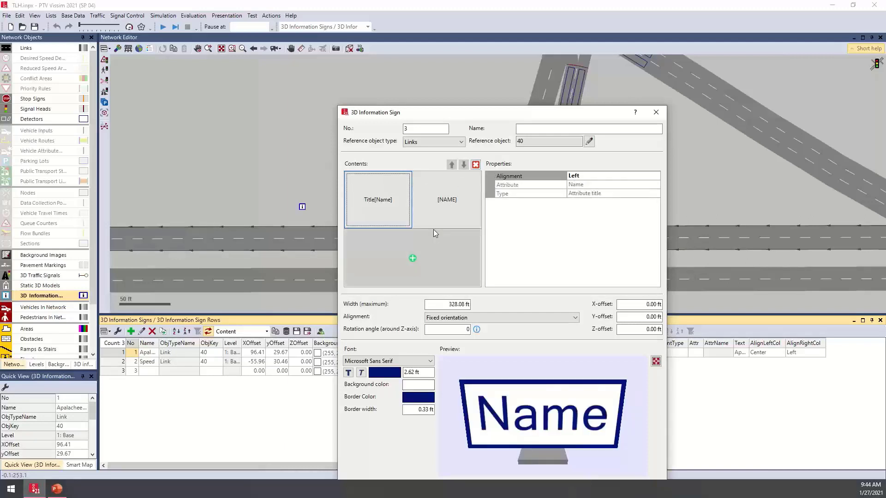
left_click(449, 201)
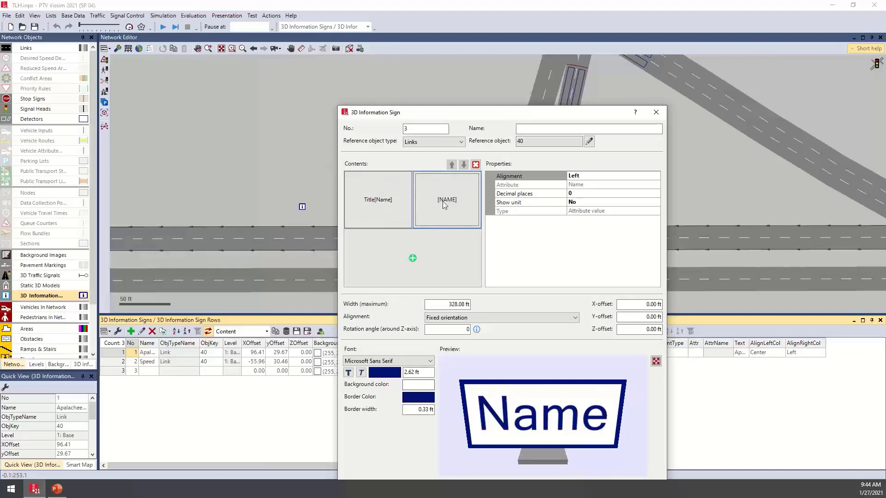
- Accept the sign definition and move the sign off link 40 to an x-offset of about 7 ft and y-offset of about 70 ft
left_click_drag(503, 113, 491, 62)
left_click(590, 442)
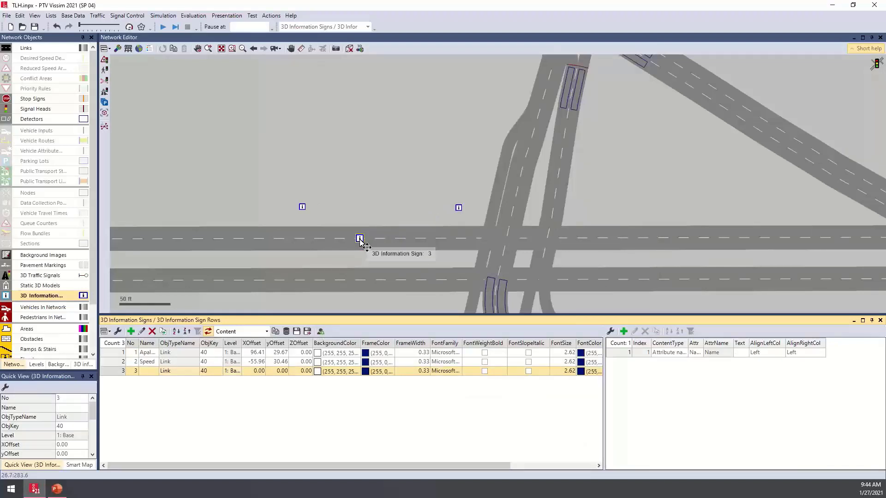
left_click_drag(361, 240, 368, 166)
- Switch the network to 3D and examine the new Name sign from close up and from farther away
key("ctrl+d")
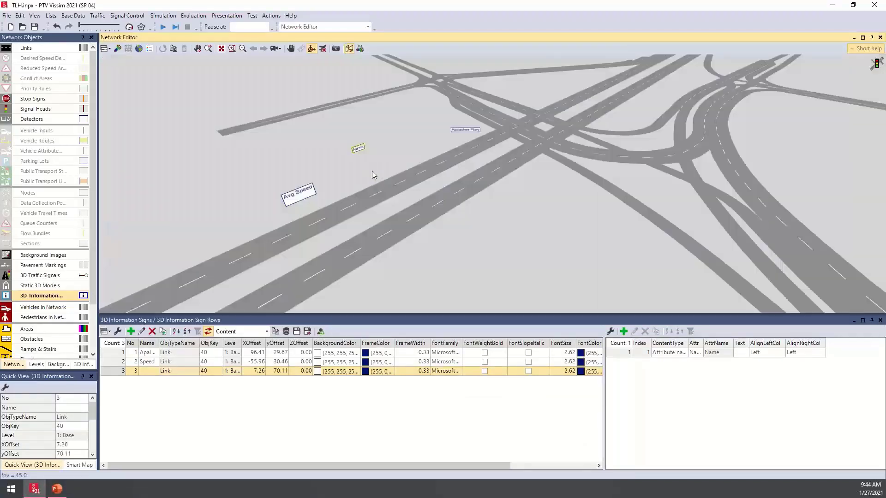
middle_click_drag(372, 171, 416, 198)
scroll(416, 198, "up", 5)
scroll(410, 189, "up", 3)
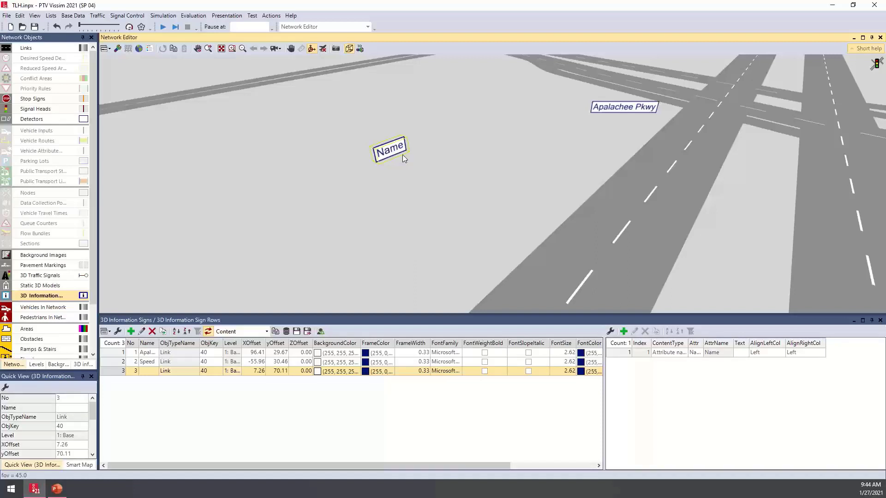
scroll(403, 159, "down", 3)
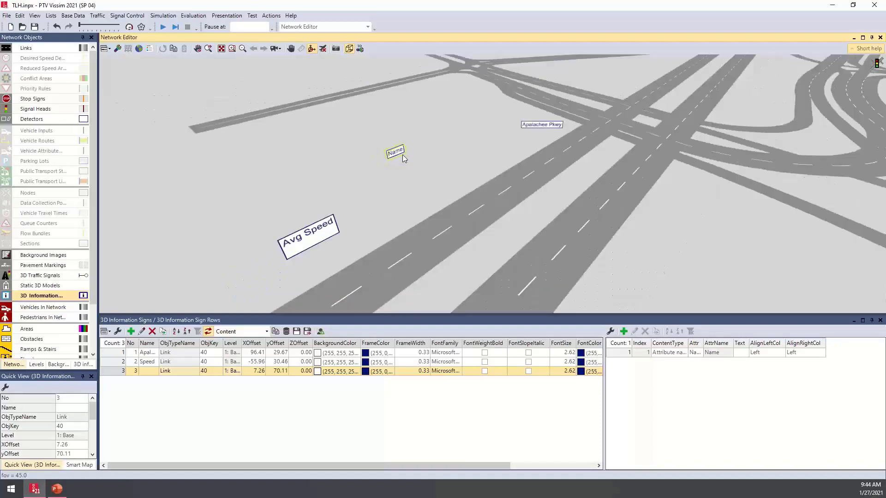
scroll(403, 159, "down", 3)
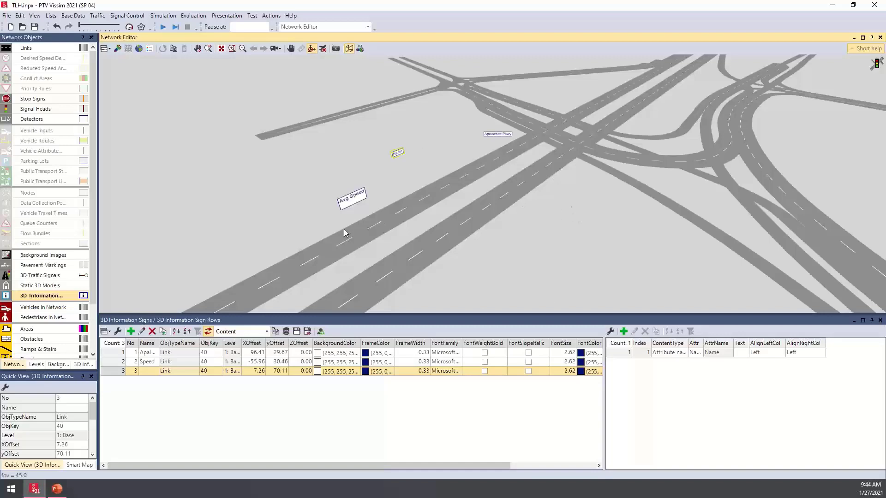
- Close the 3D Information Signs list and return the network to the 2D view
left_click(880, 319)
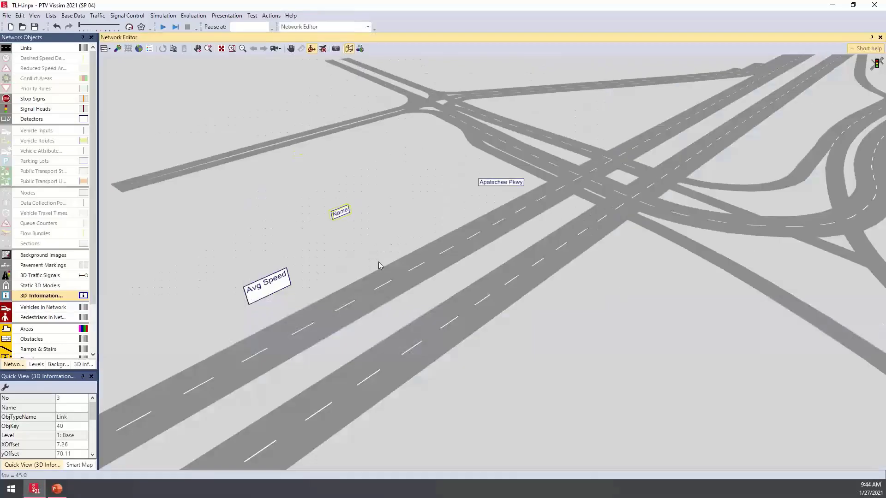
key("ctrl+d")
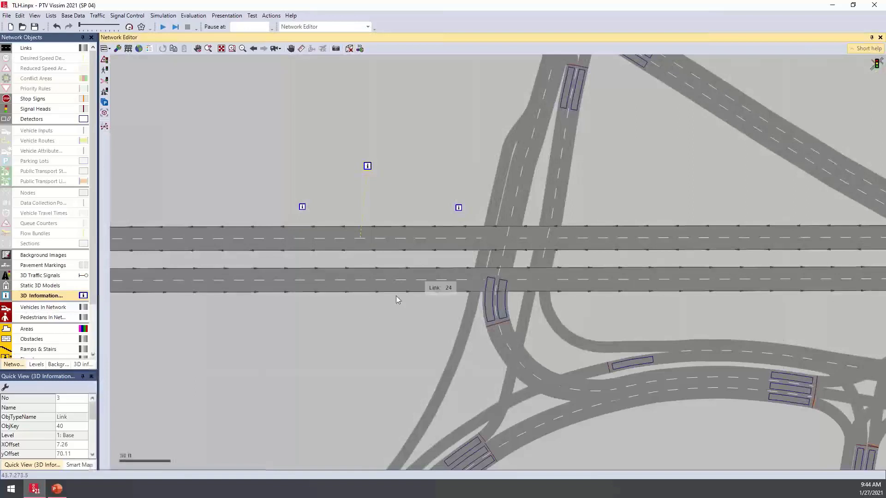
- Turn on Record Animations and show the Animation Recordings list below the network, enlarging its area
left_click(224, 16)
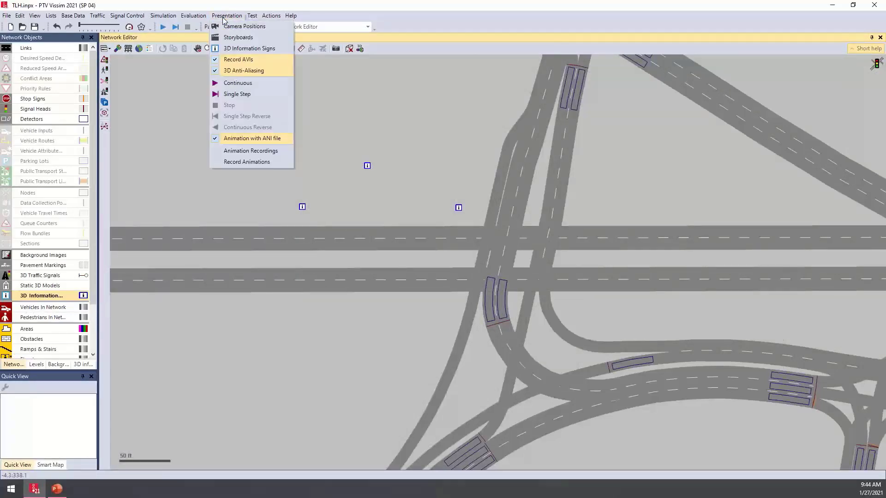
left_click(275, 165)
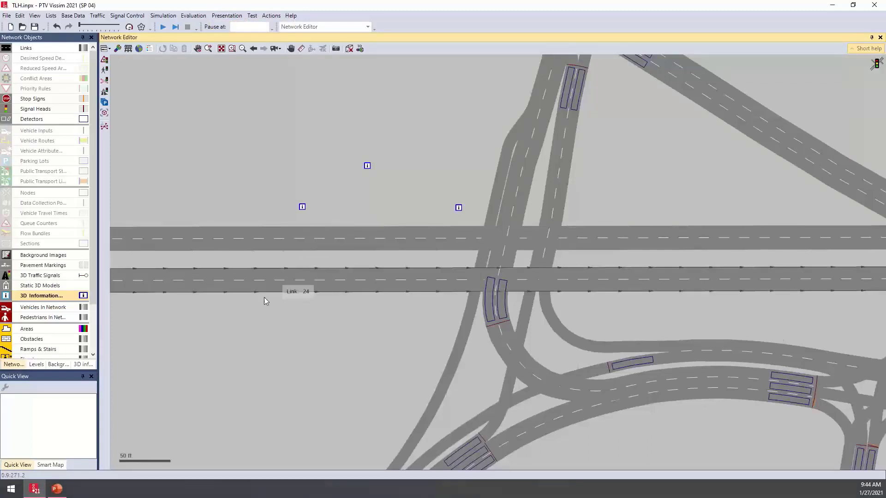
left_click(227, 16)
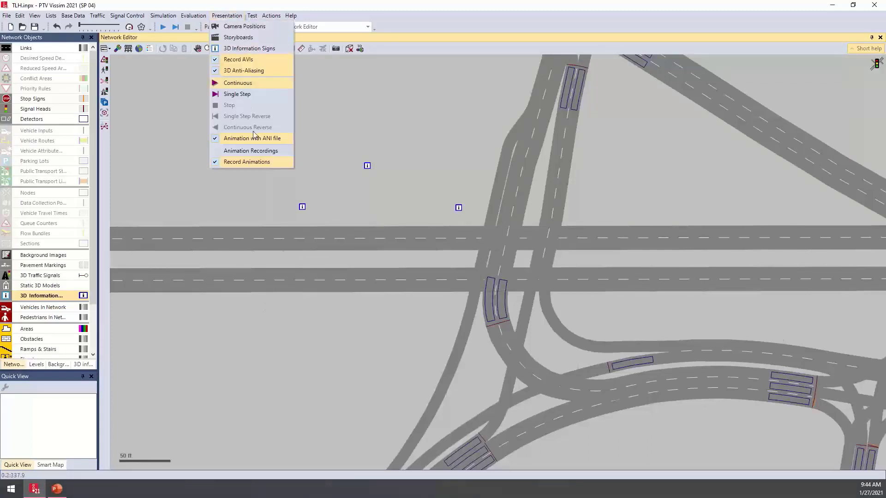
left_click(280, 152)
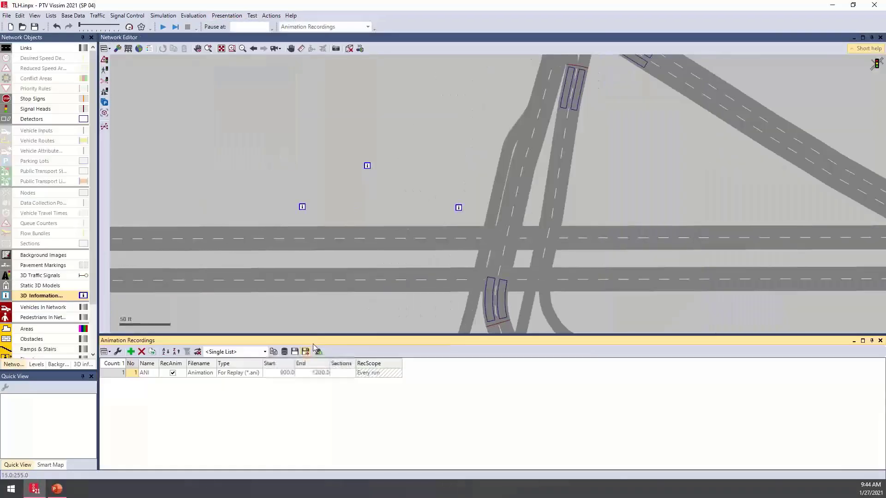
left_click_drag(317, 335, 320, 300)
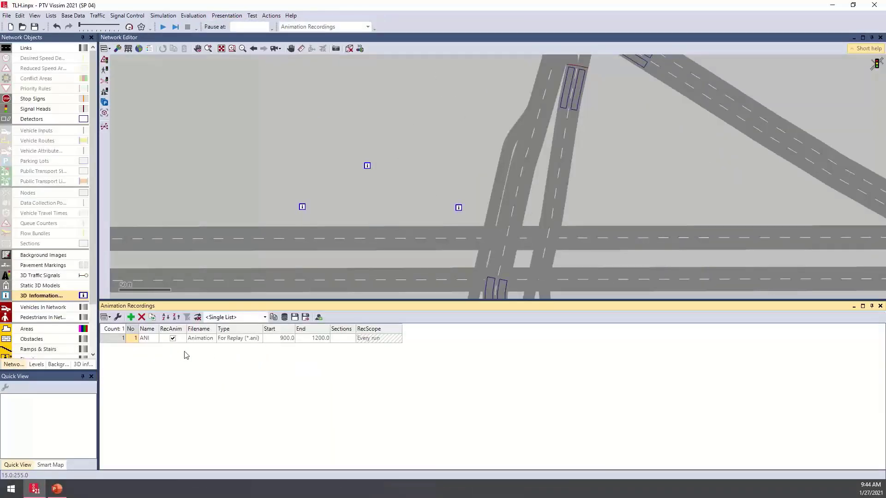
- Add a second animation recording, review its start and end time fields, and close the Animation Recordings list
left_click(132, 318)
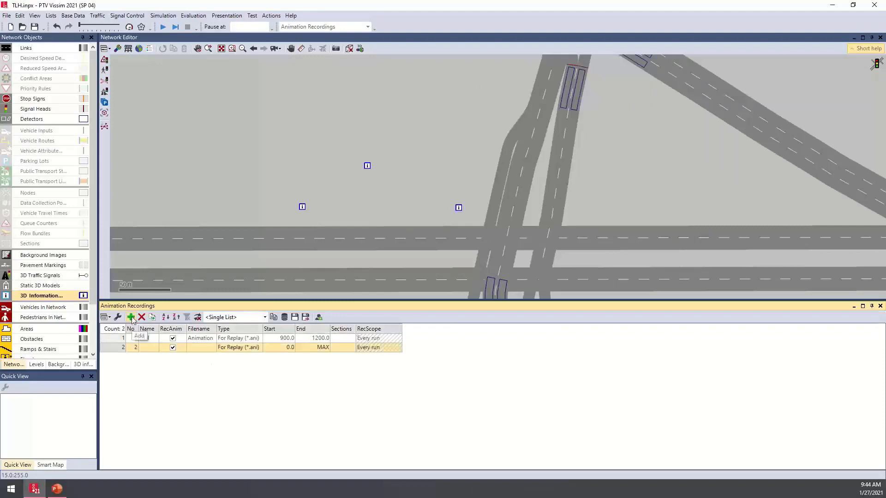
left_click(280, 350)
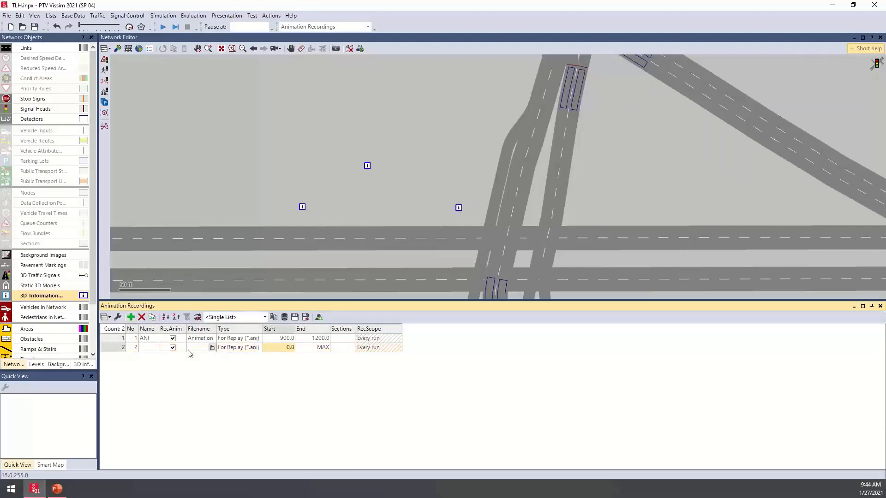
left_click(323, 349)
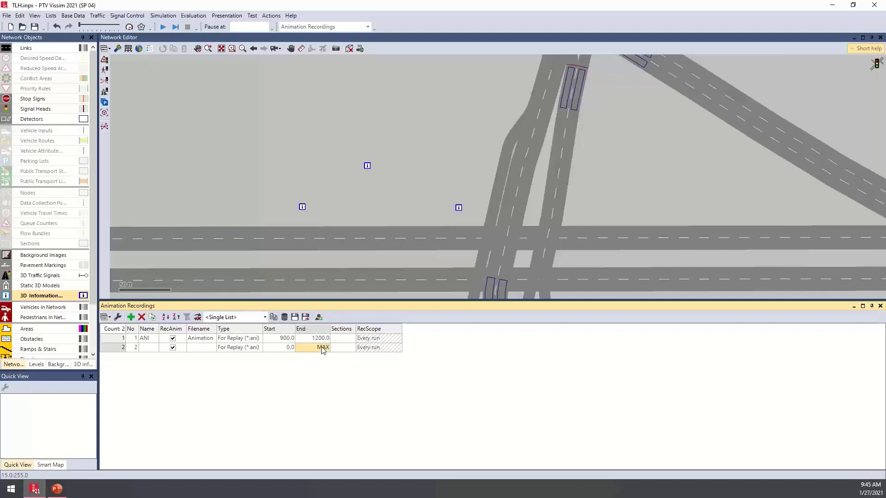
left_click(280, 349)
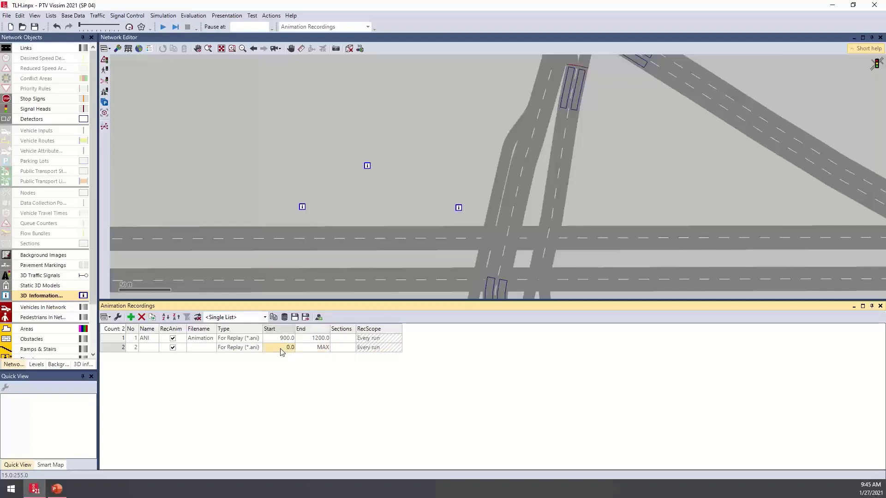
left_click(880, 306)
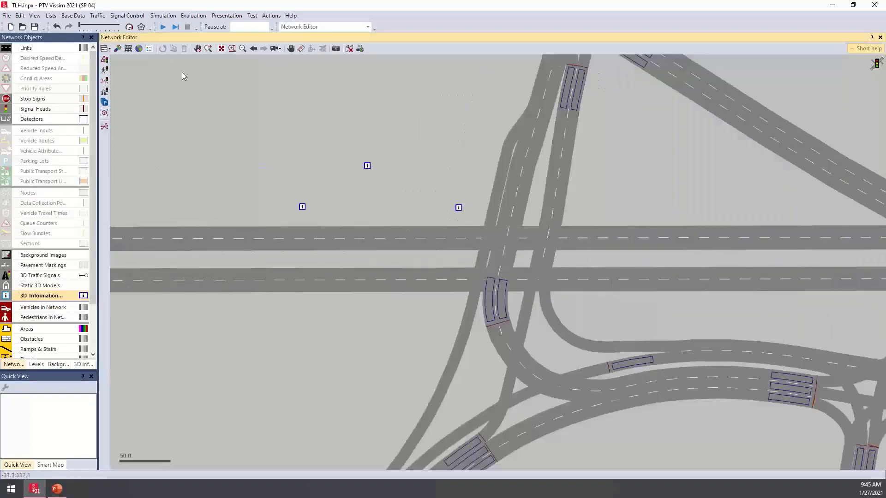
- Start continuous replay of the recorded animation file Animation.ani and watch the traffic across the whole interchange
left_click(226, 16)
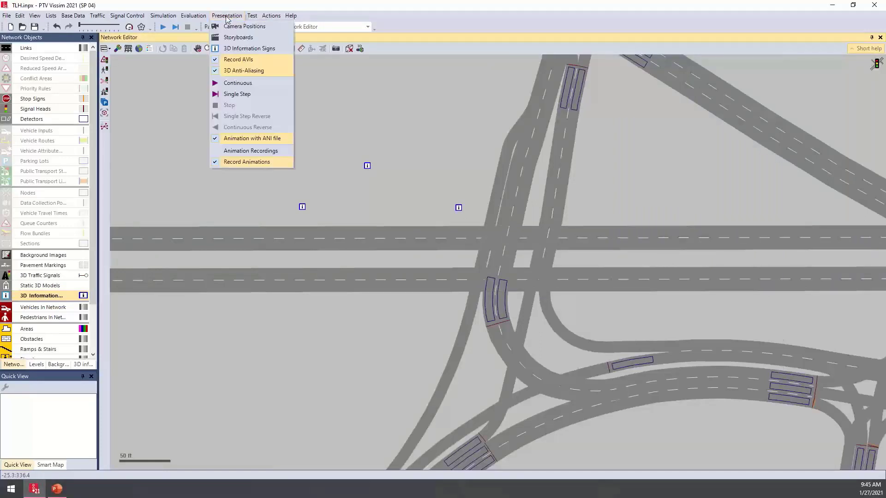
mouse_move(198, 17)
mouse_move(227, 16)
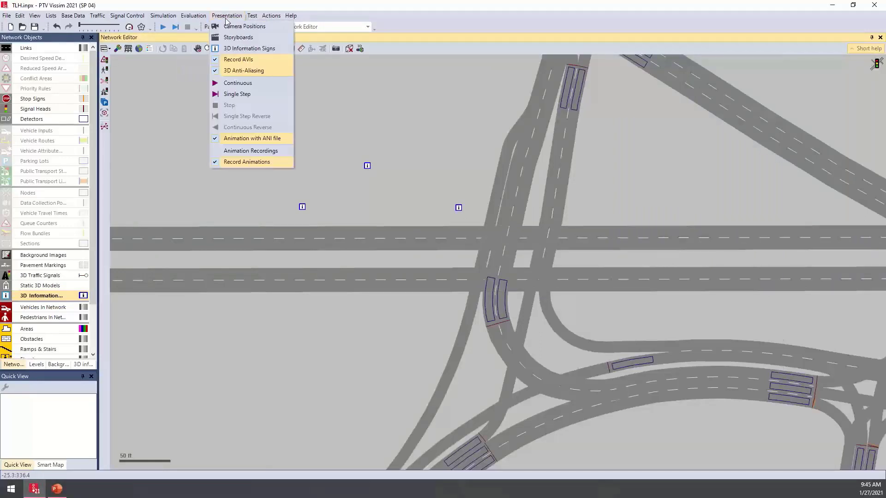
left_click(237, 84)
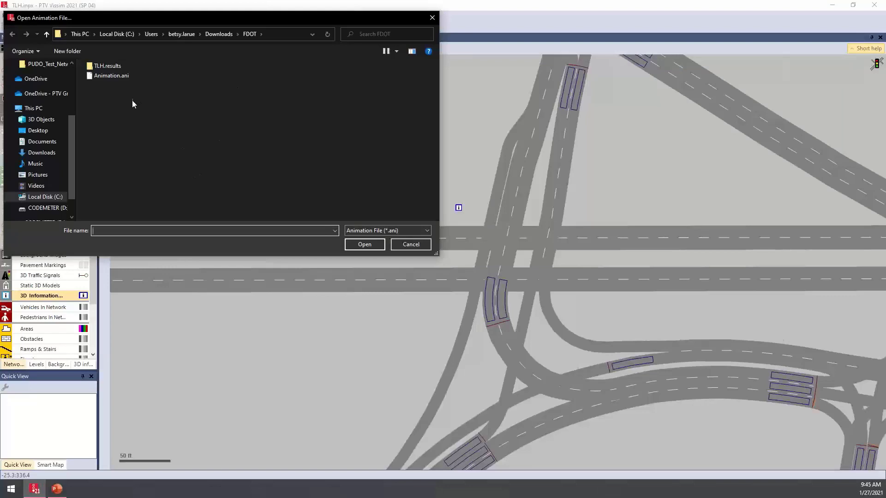
double_click(108, 76)
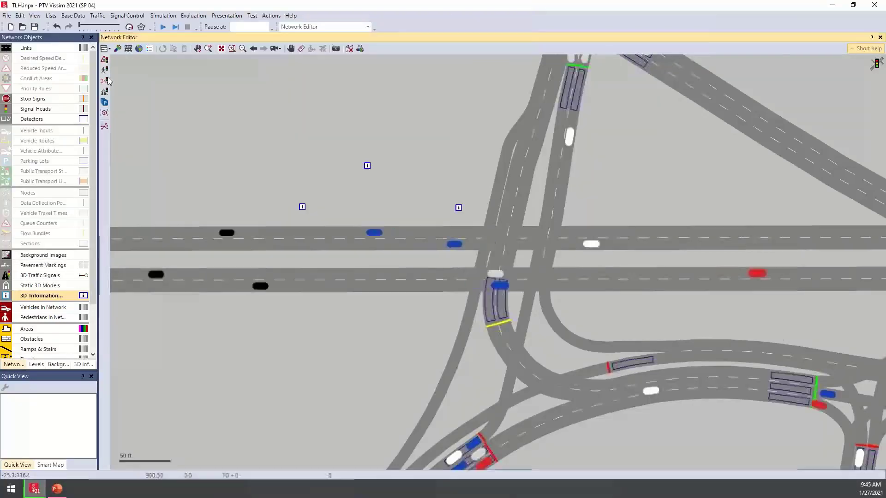
scroll(542, 193, "down", 4)
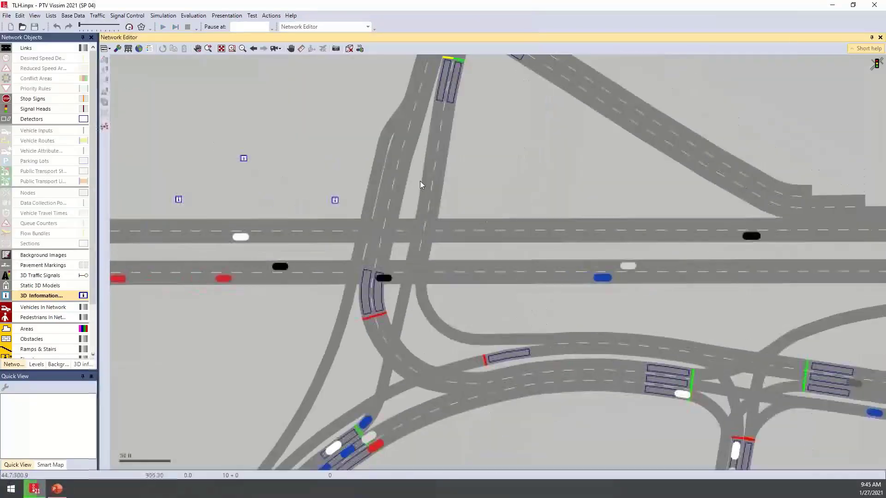
scroll(377, 171, "down", 3)
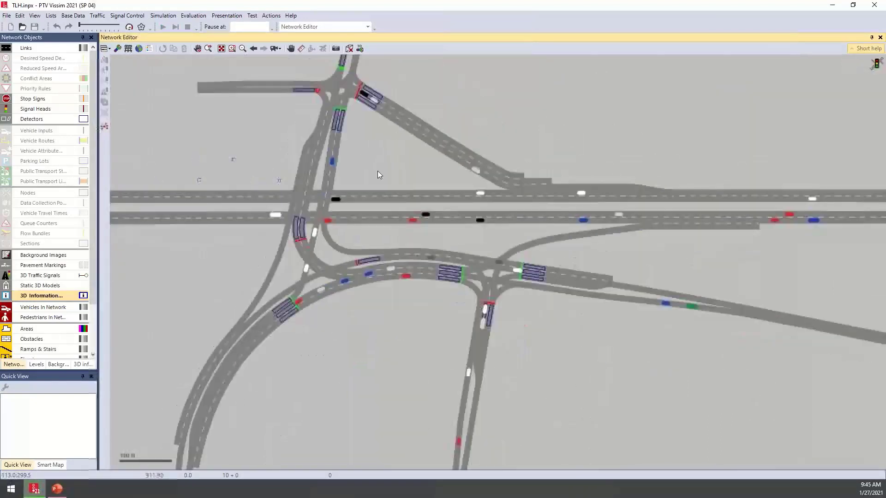
- Show the Animation playback controls and jump the replay to second 1100
right_click(406, 29)
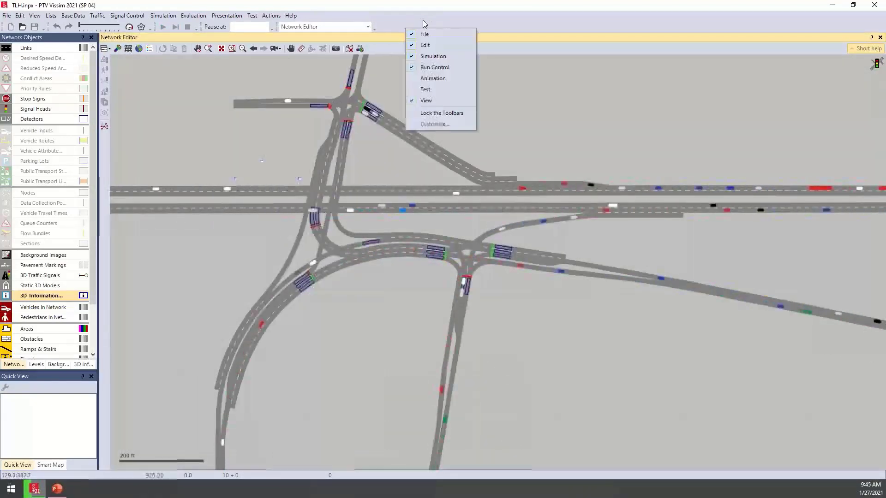
left_click(456, 80)
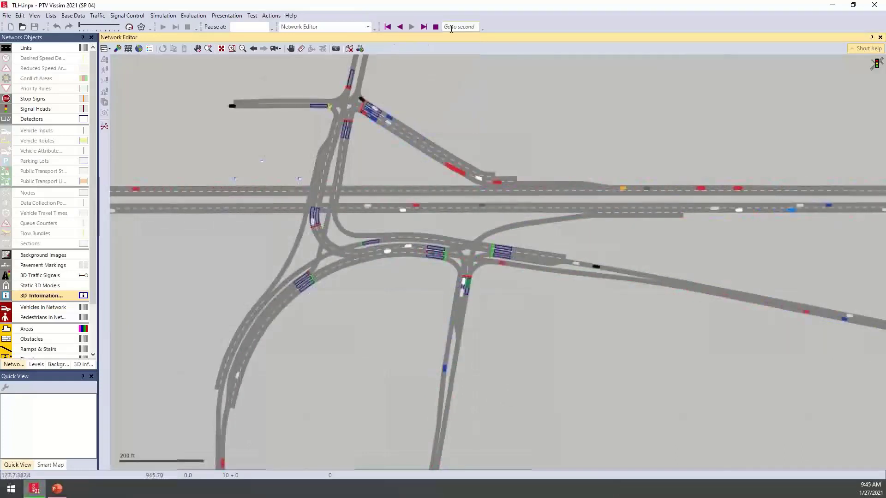
left_click(451, 29)
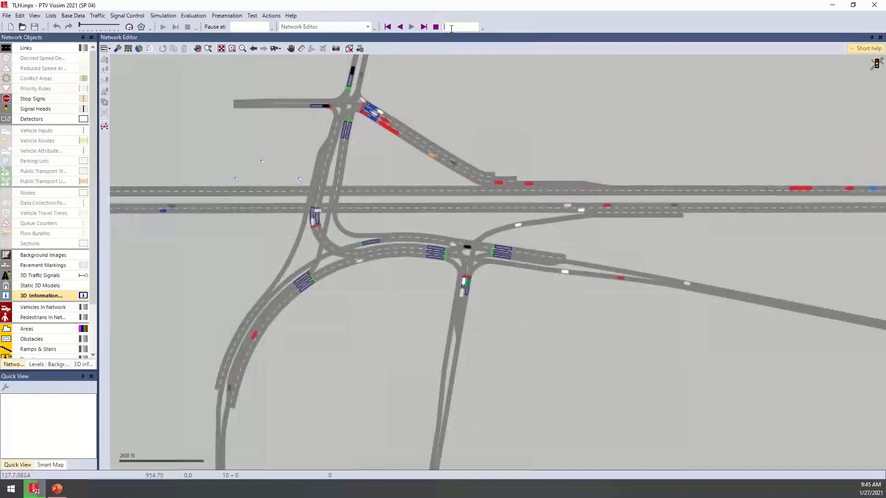
type("1100")
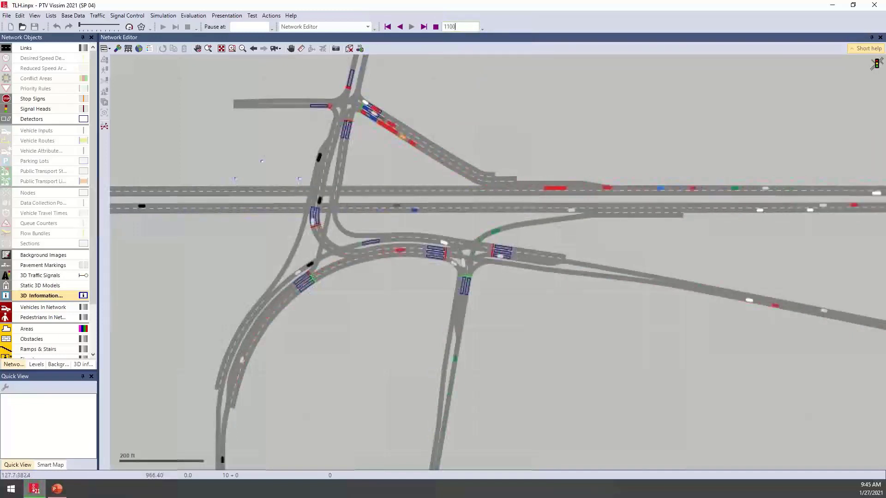
key("Return")
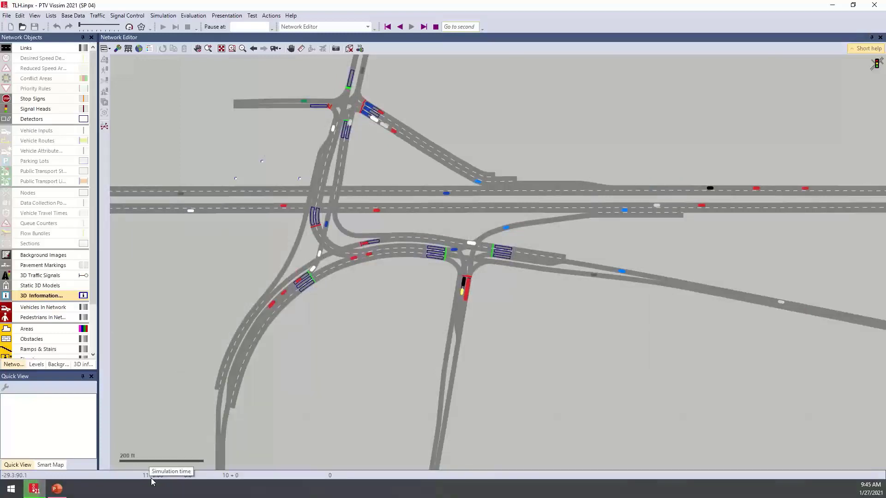
- Advance the paused animation replay forward several single steps and examine the vehicle movements in the network
left_click(401, 29)
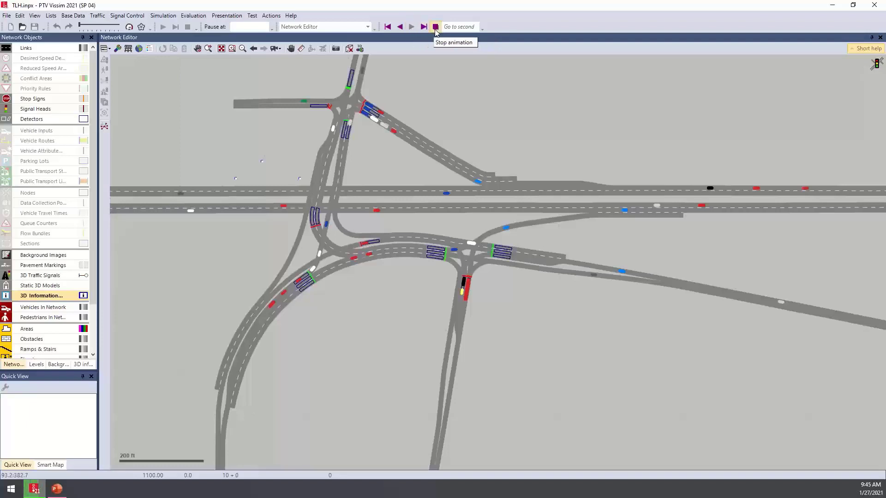
left_click(422, 28)
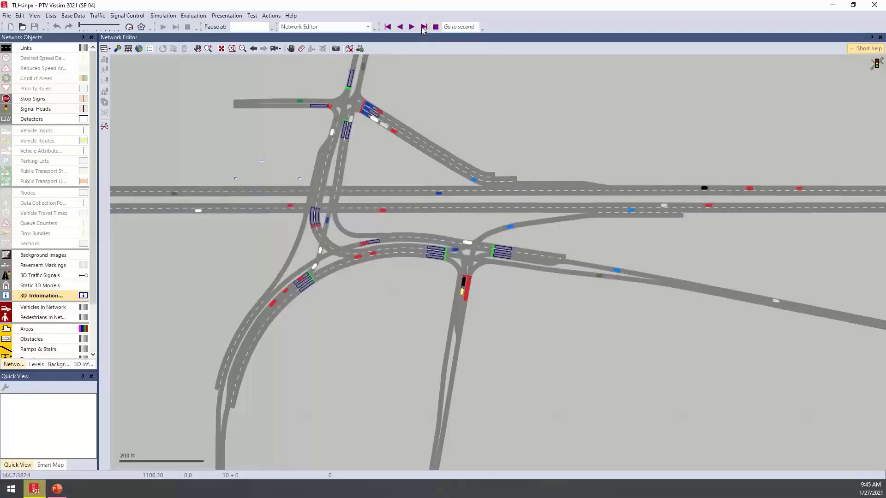
left_click(423, 28)
left_click(423, 27)
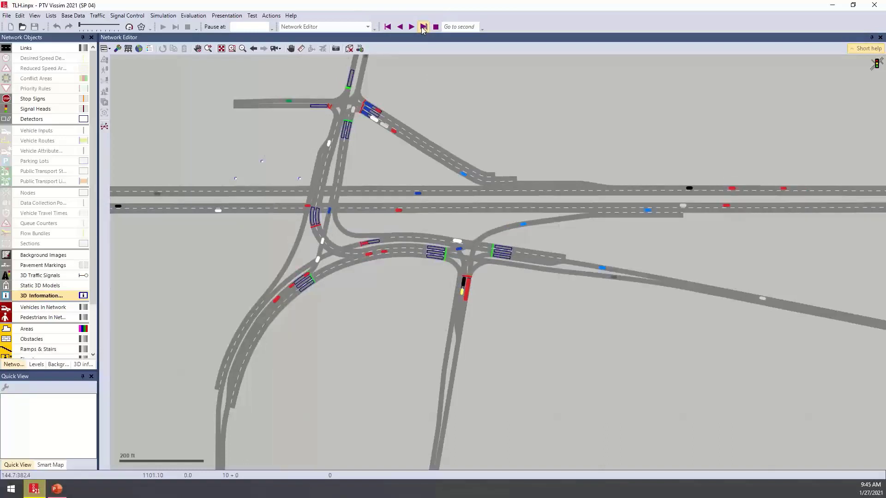
left_click(423, 28)
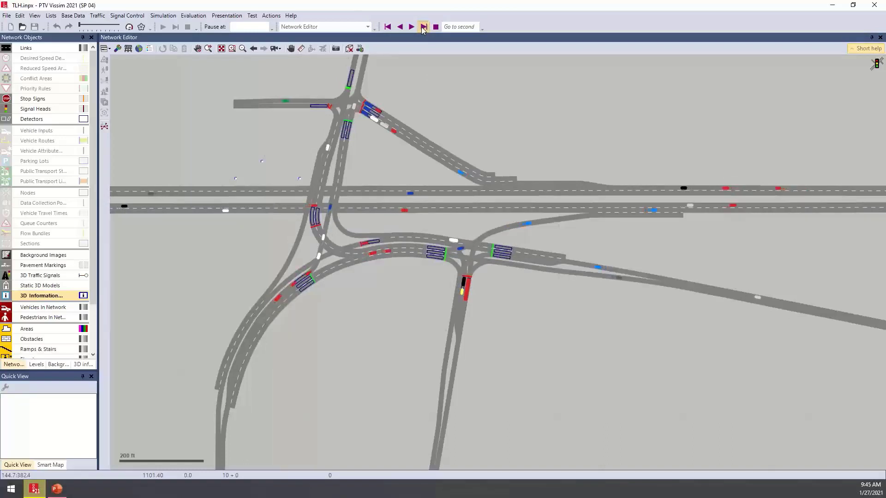
left_click(423, 28)
left_click(423, 28)
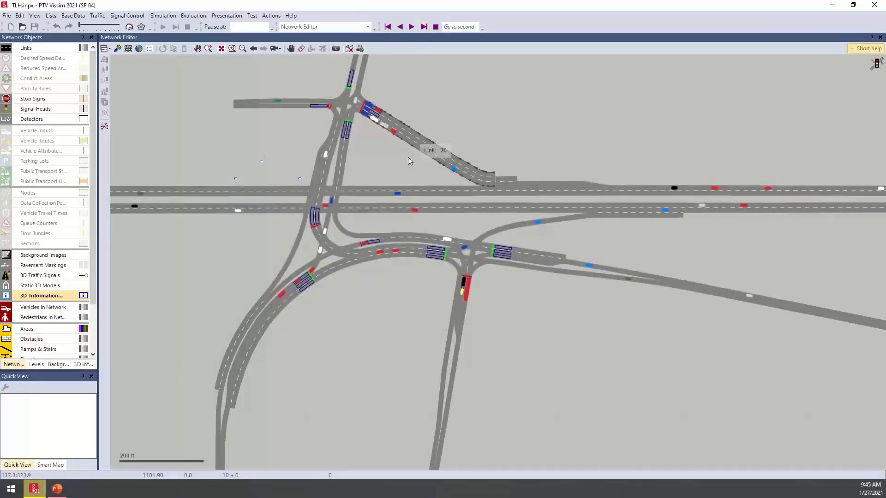
middle_click_drag(407, 156, 417, 203)
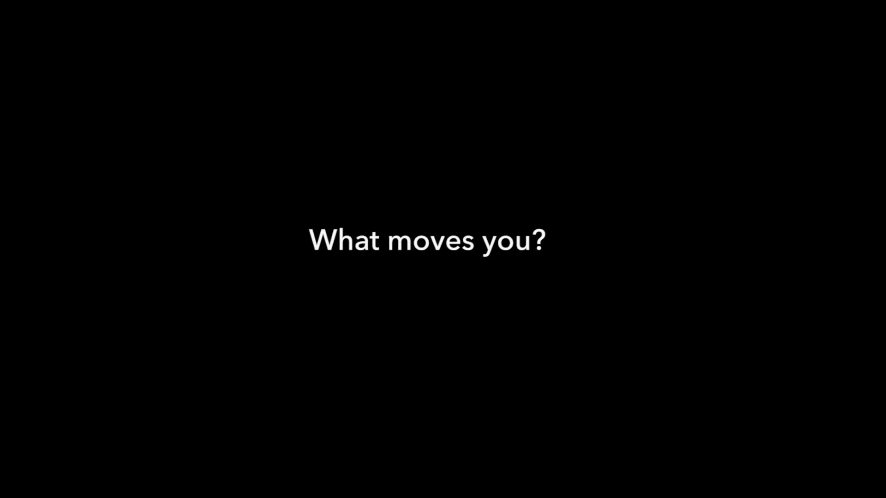